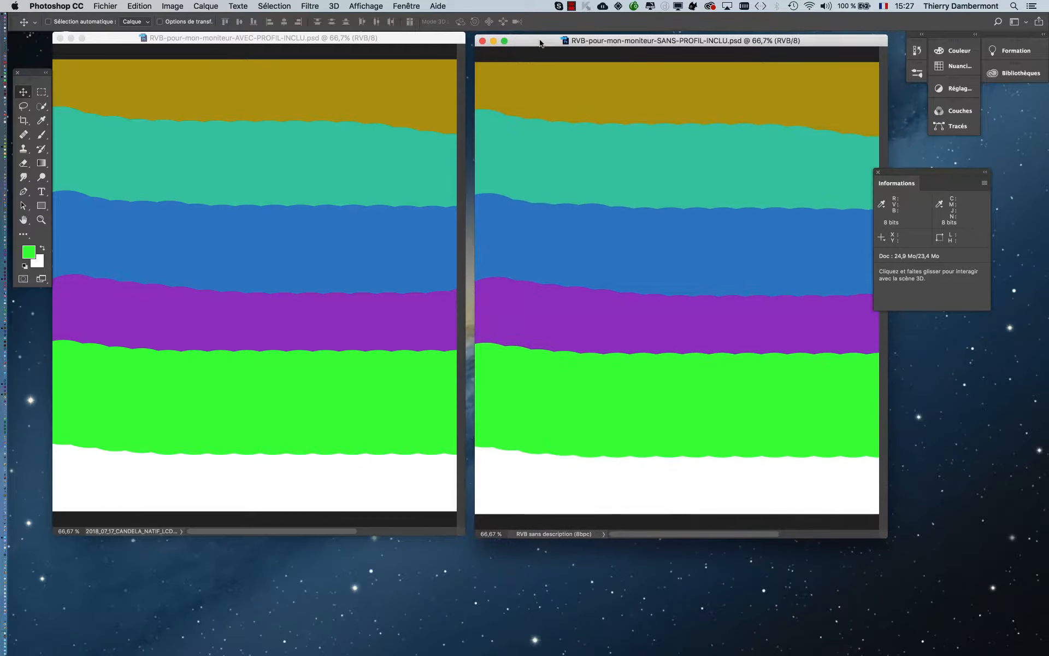
Align the AVEC-PROFIL-INCLU window beside the SANS-PROFIL-INCLU one, and close both documents.
left_click_drag(398, 39, 406, 45)
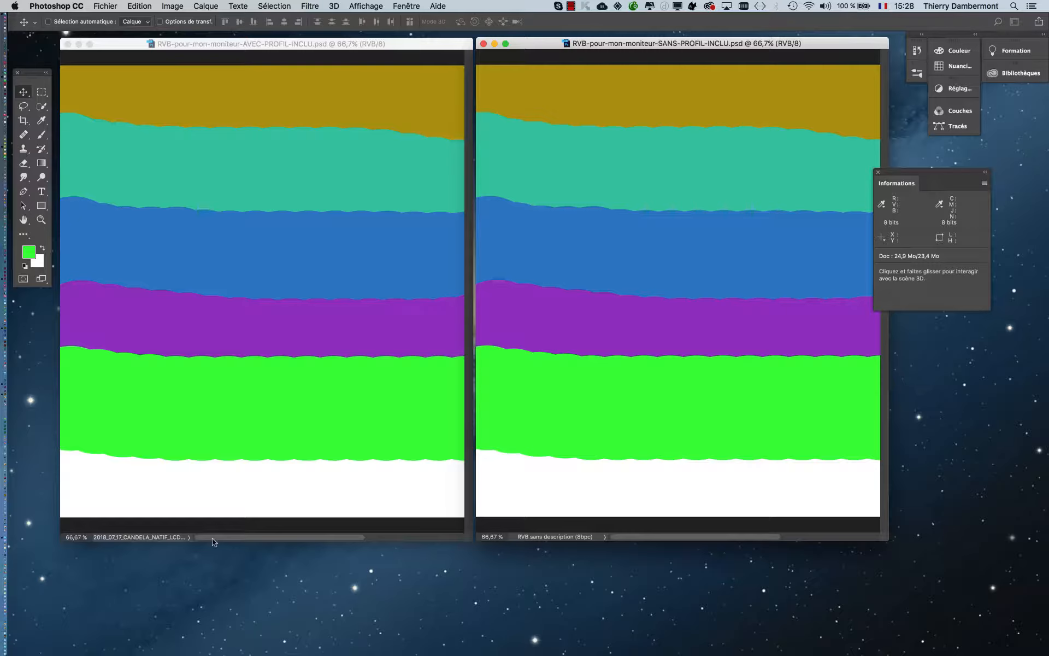
left_click(484, 44)
left_click(67, 43)
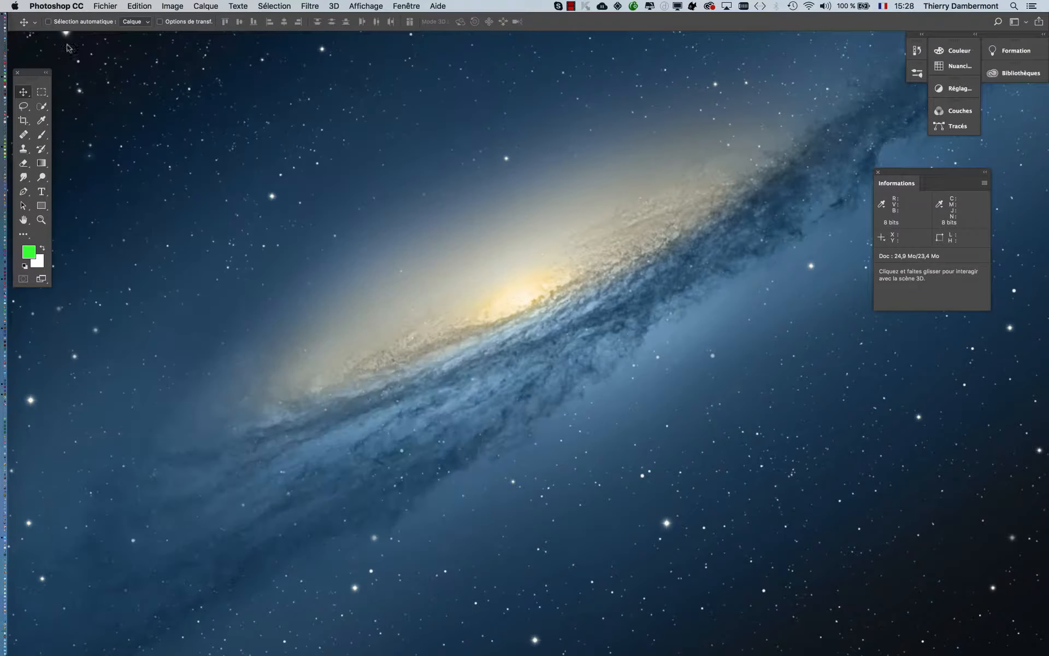
Set the RGB working space to Adobe RGB (1998) in the colour settings and apply the change.
left_click(147, 6)
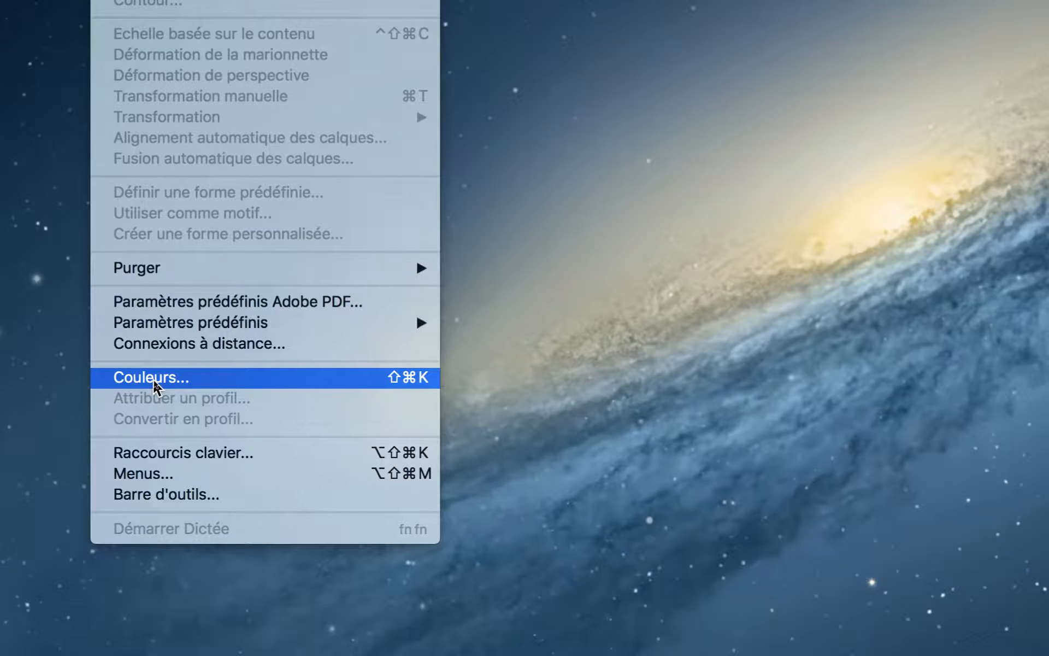
left_click(155, 379)
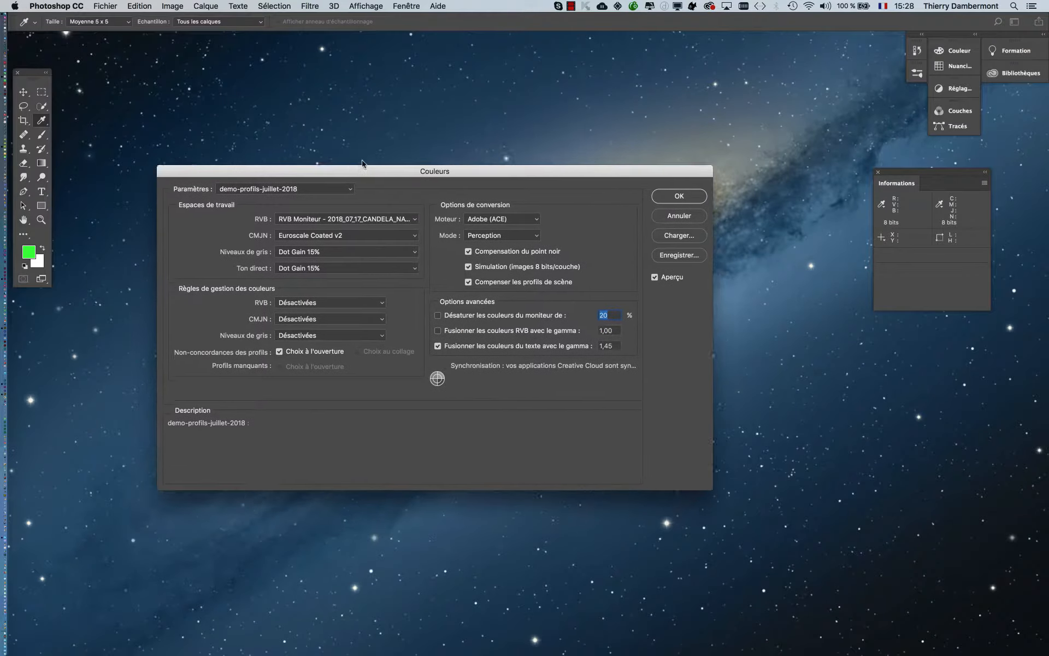
left_click_drag(362, 163, 398, 122)
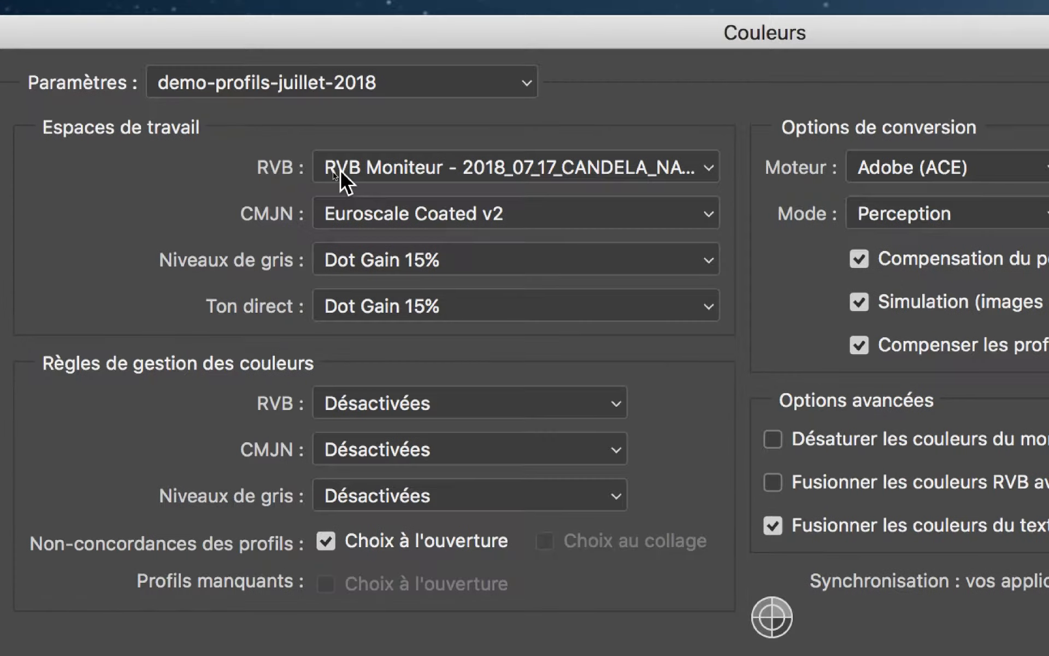
left_click(340, 173)
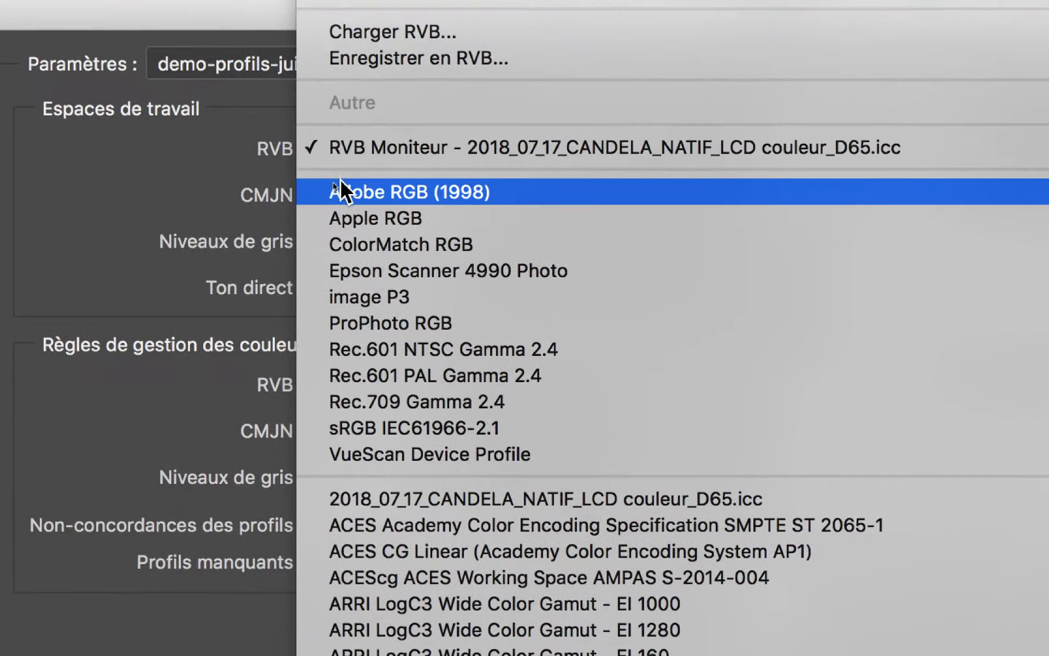
left_click(333, 184)
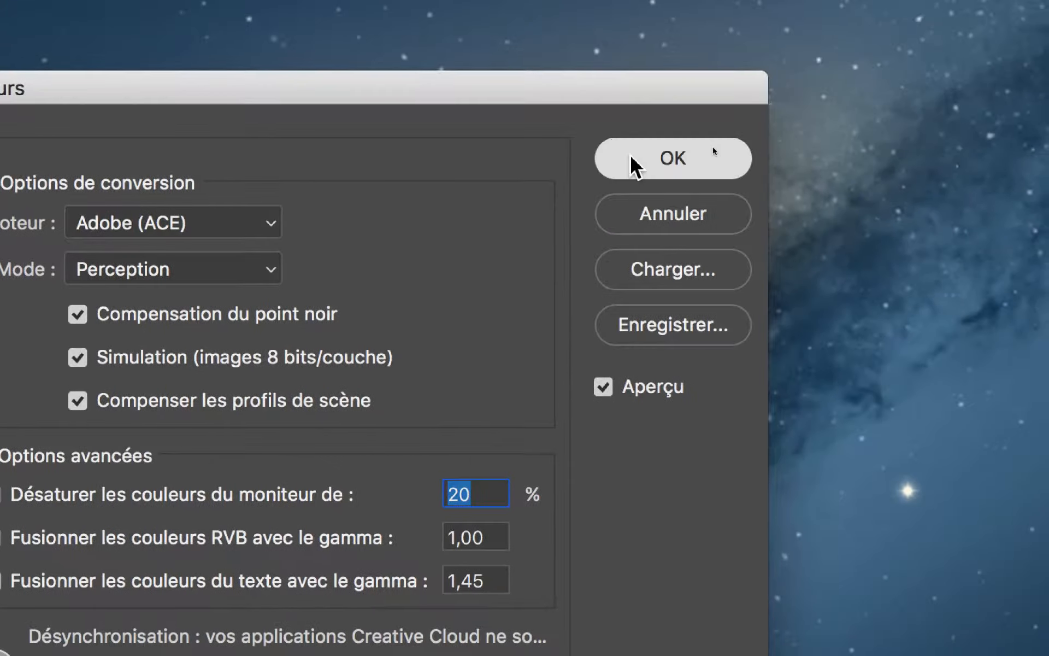
left_click(672, 55)
Switch to Finder and open RVB-pour-mon-moniteur-AVEC-PROFIL-INCLU.psd from the images-demo folder.
key("super+Tab")
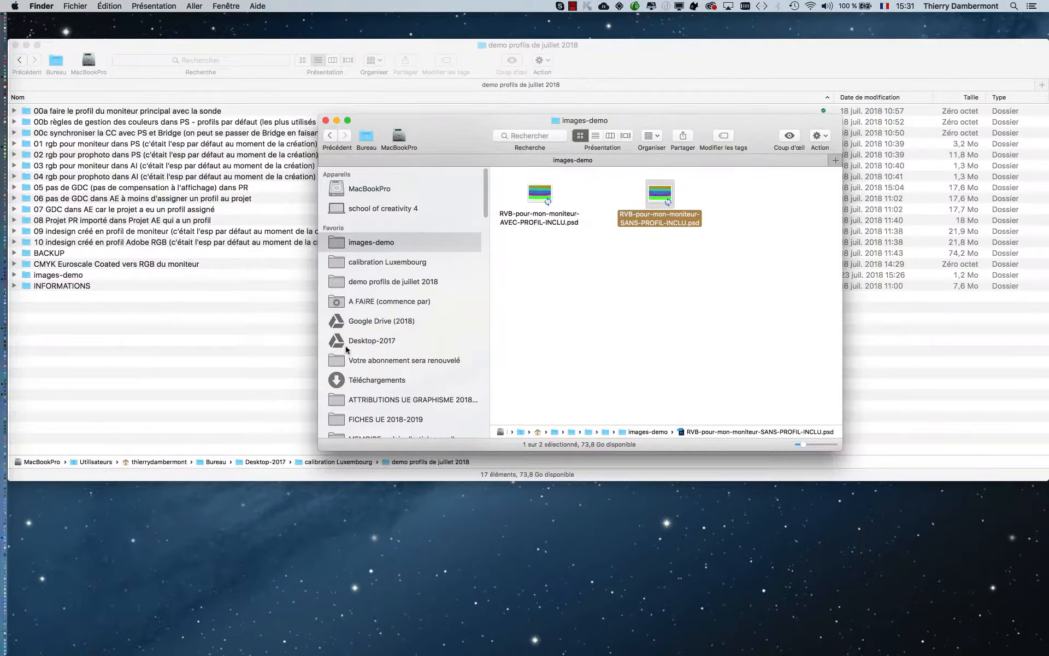
left_click(618, 345)
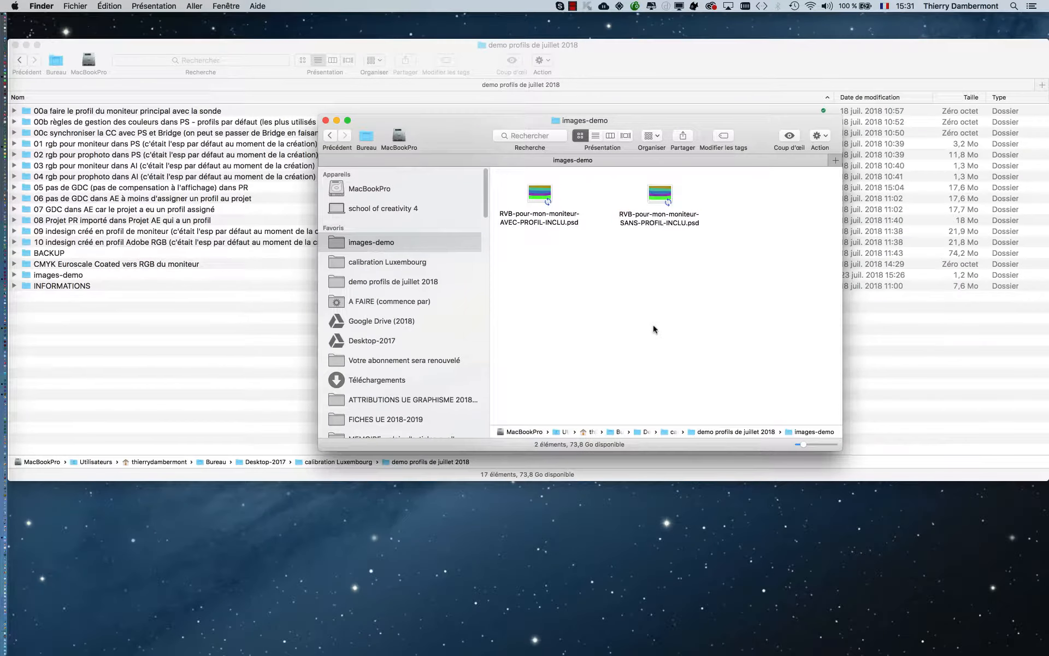
left_click(539, 205)
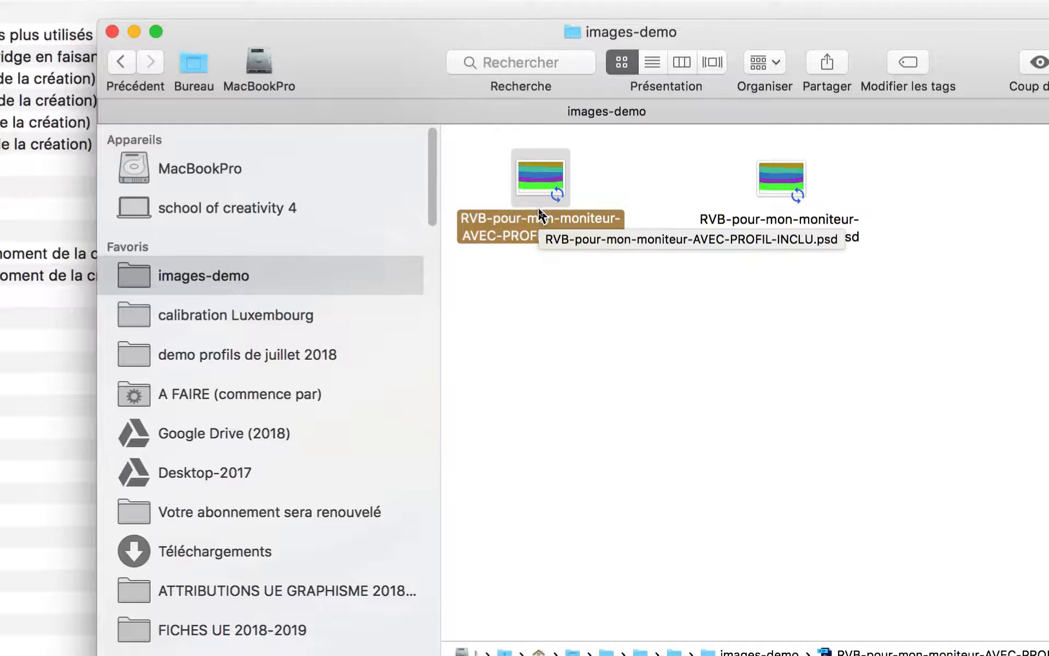
double_click(539, 211)
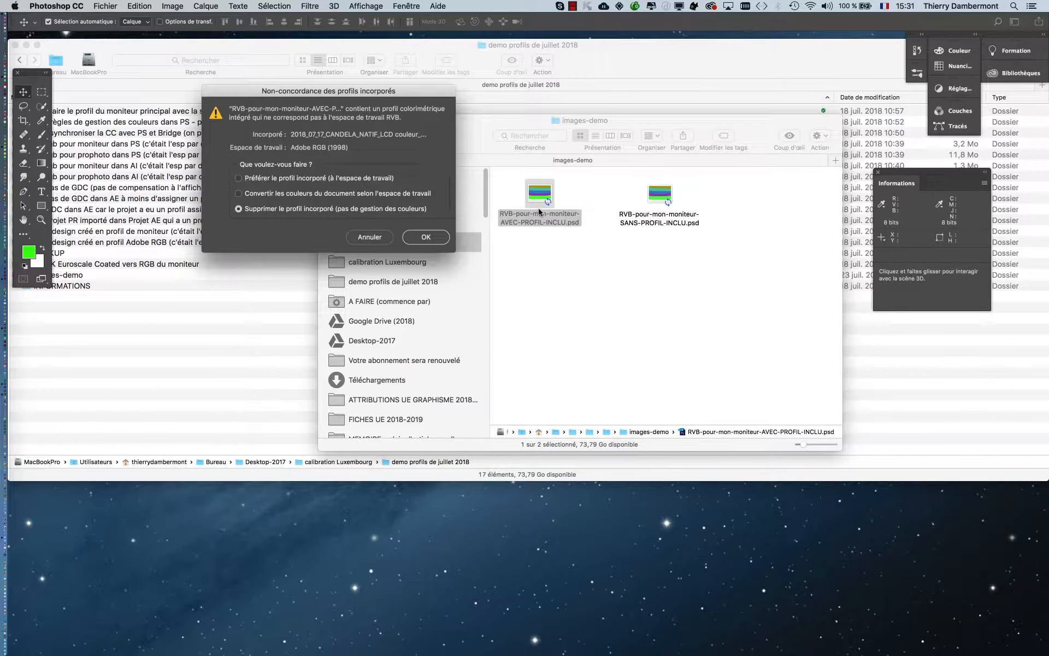
Hide all other applications and reposition the embedded profile mismatch dialog over the empty desktop.
left_click_drag(361, 92, 488, 162)
left_click(64, 6)
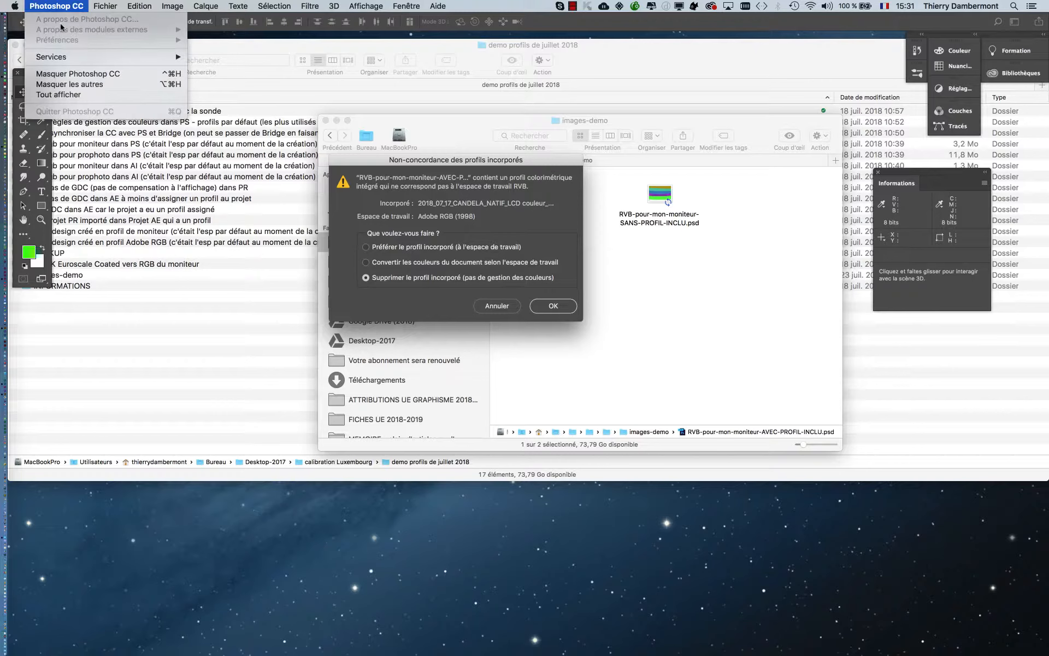
left_click(88, 84)
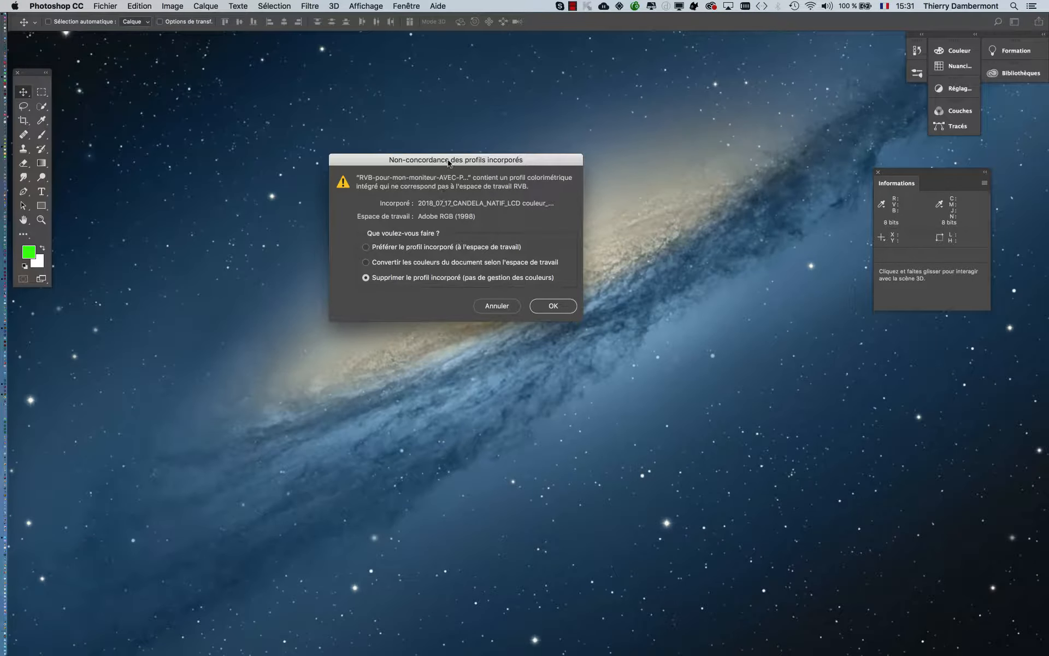
left_click_drag(449, 162, 541, 142)
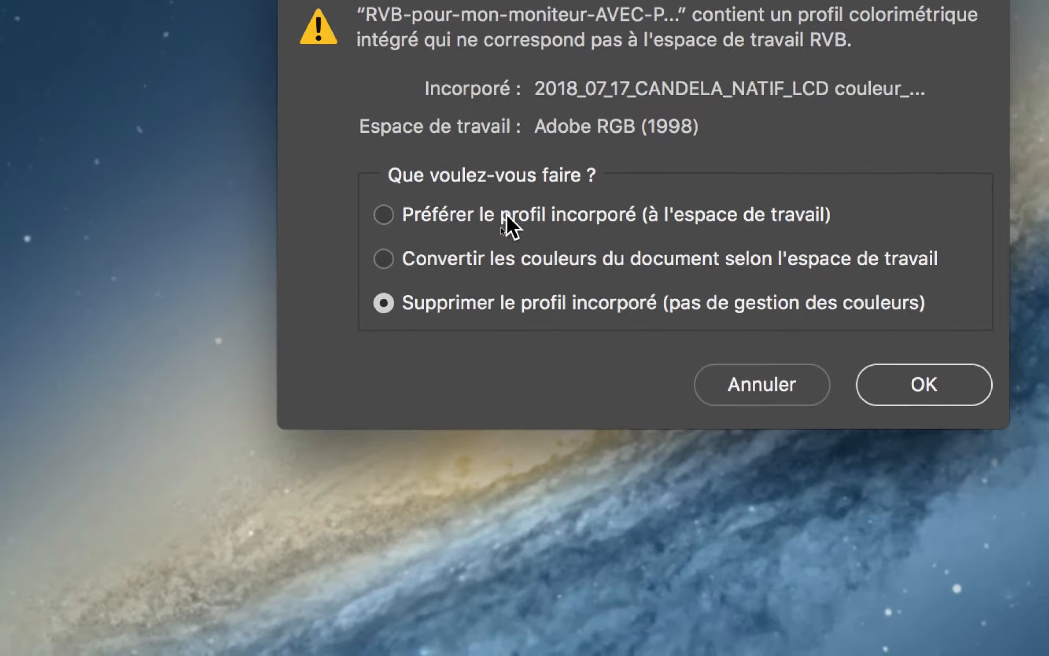
left_click(458, 213)
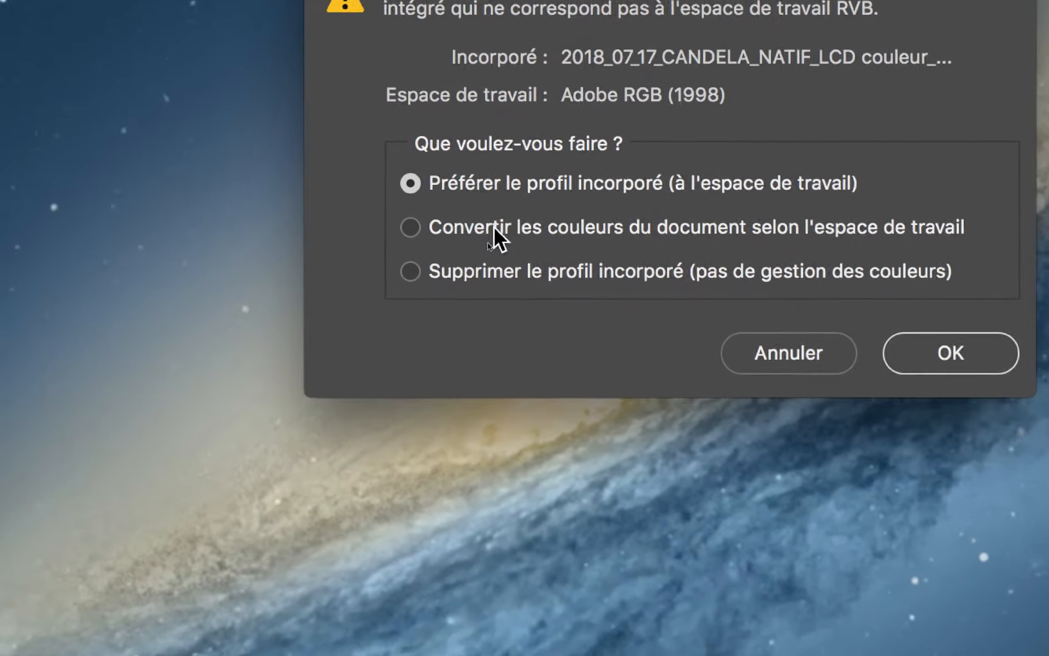
left_click(412, 258)
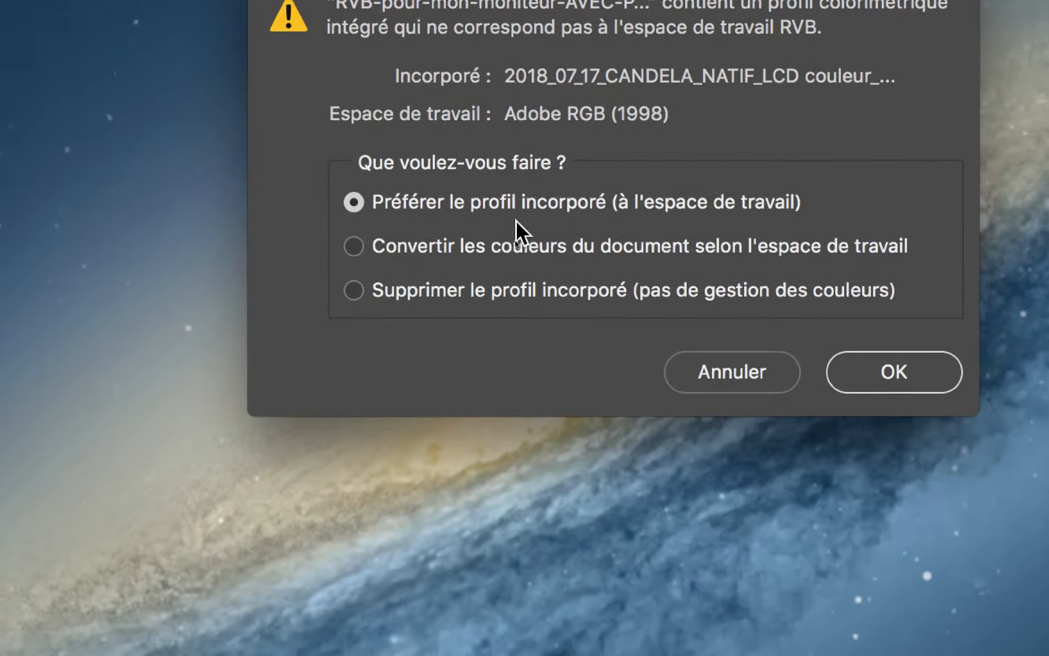
left_click(517, 247)
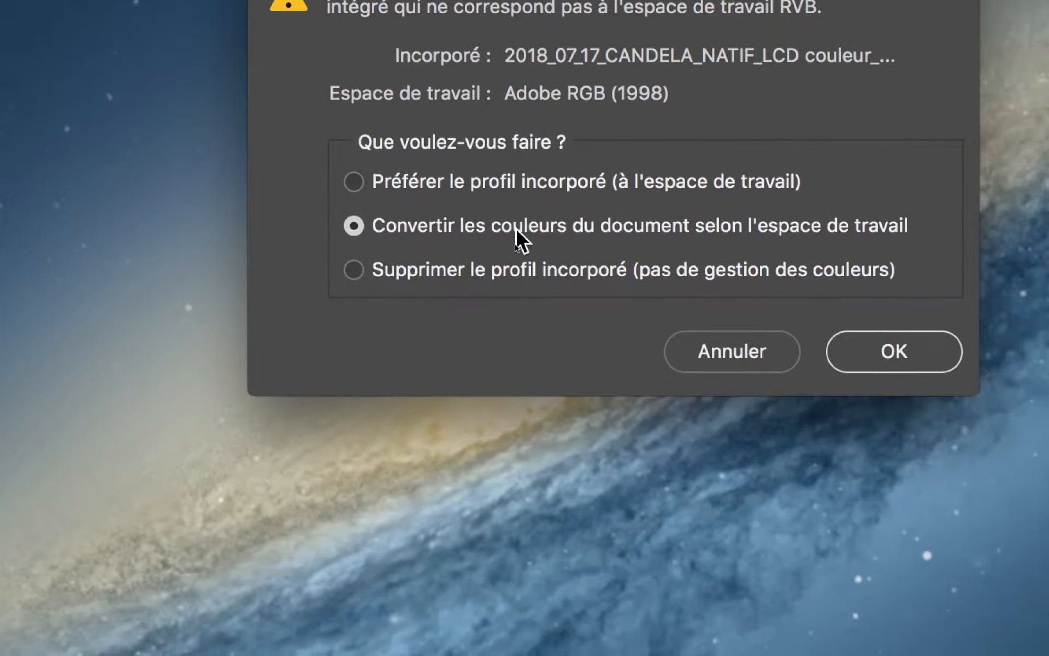
left_click(519, 290)
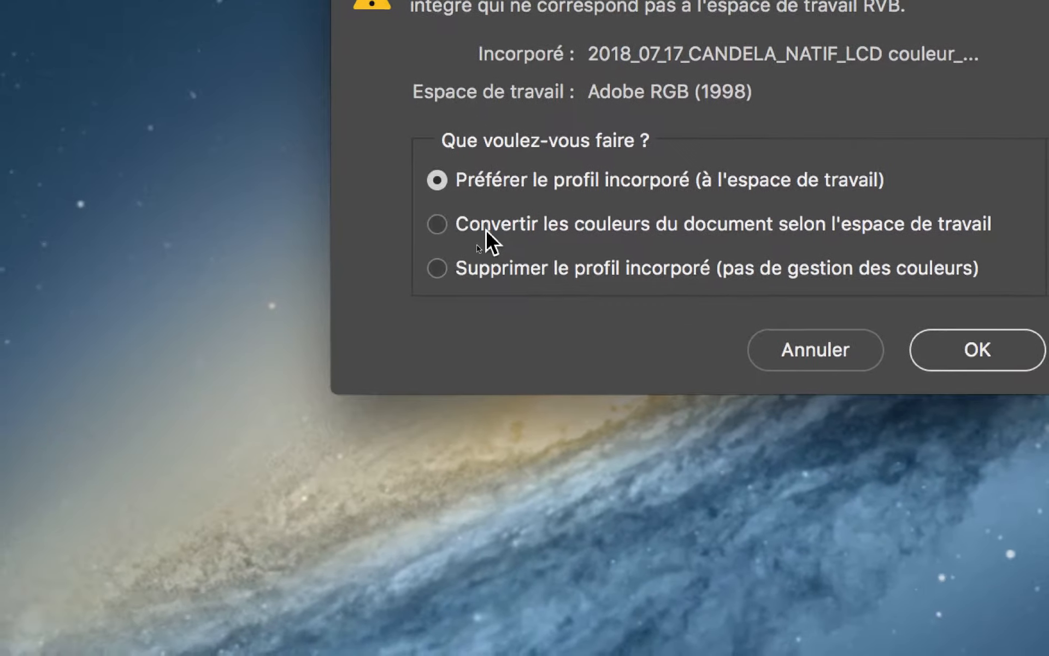
left_click(399, 352)
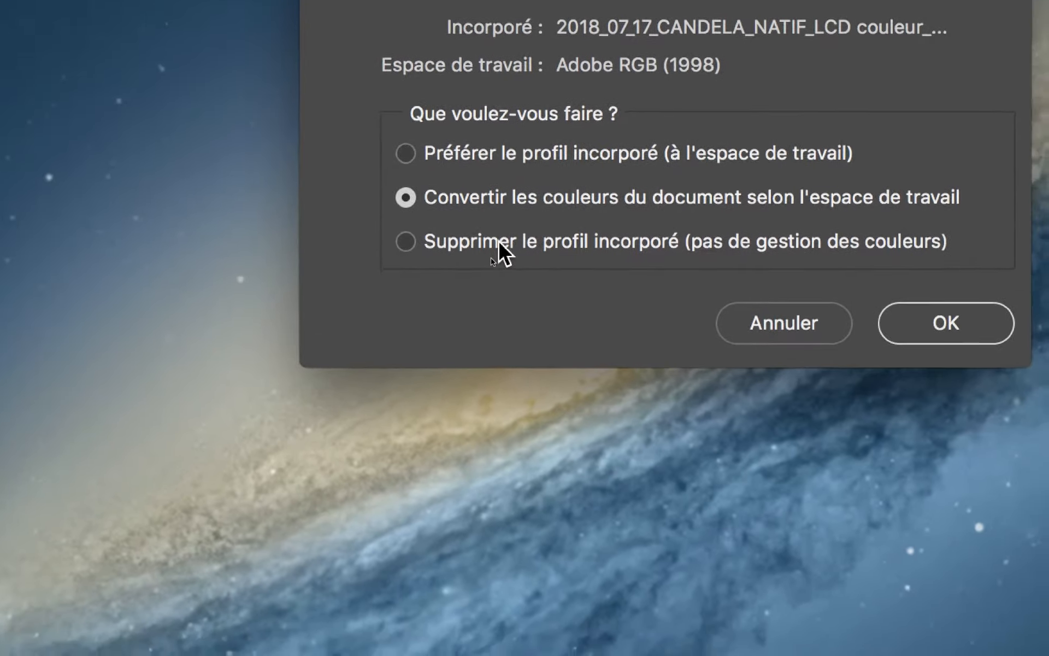
left_click(522, 276)
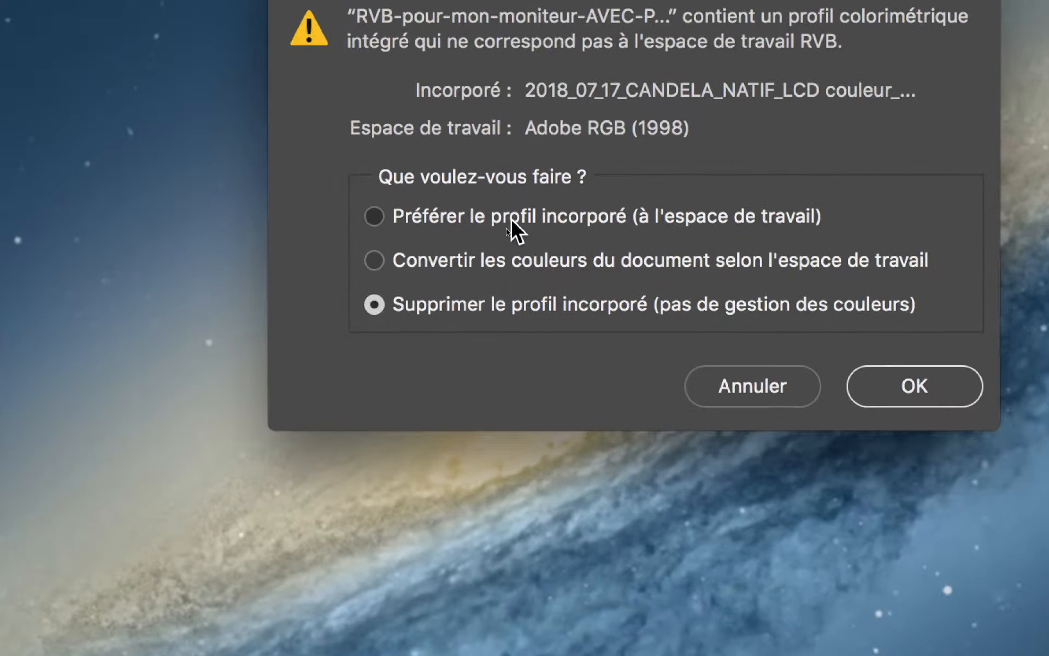
Open the image with its embedded profile preserved instead of the working space, and make its window narrower and taller.
left_click(468, 145)
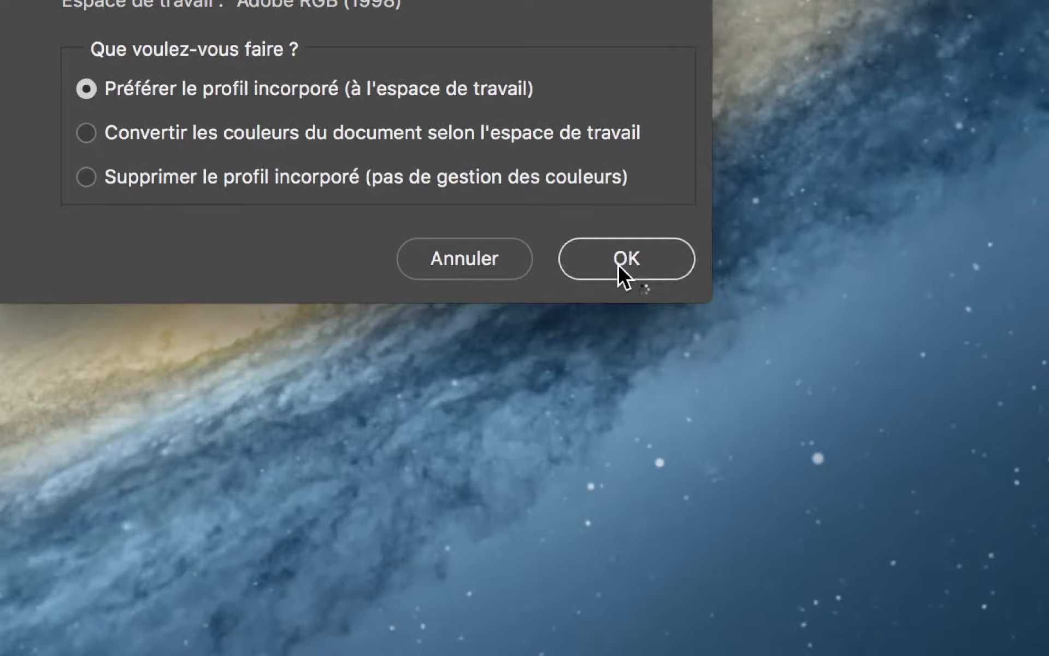
left_click(621, 268)
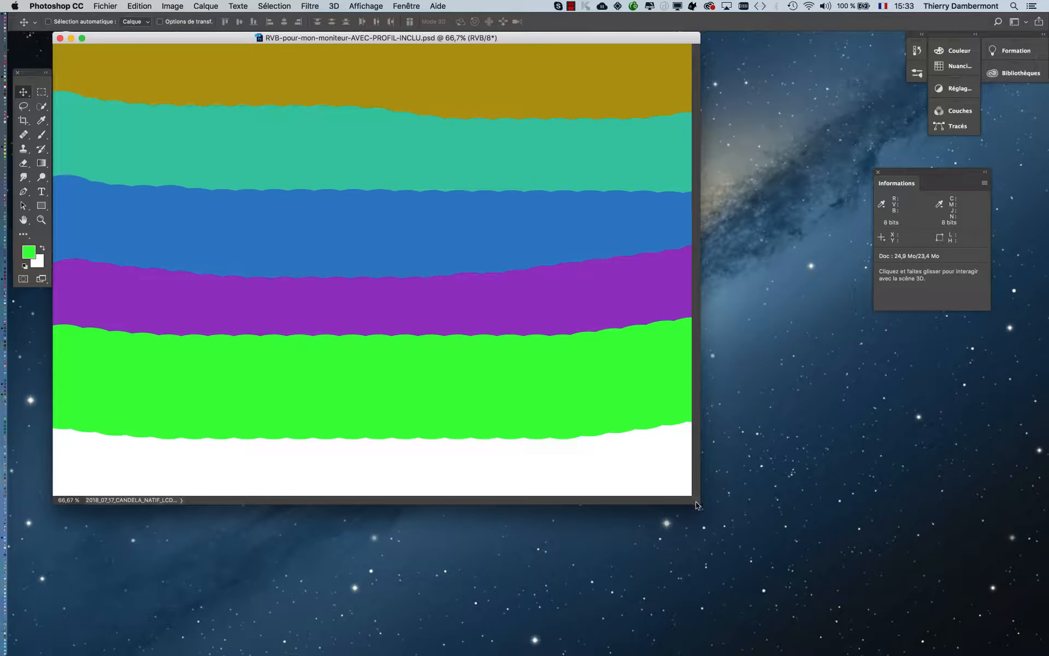
left_click_drag(694, 502, 439, 604)
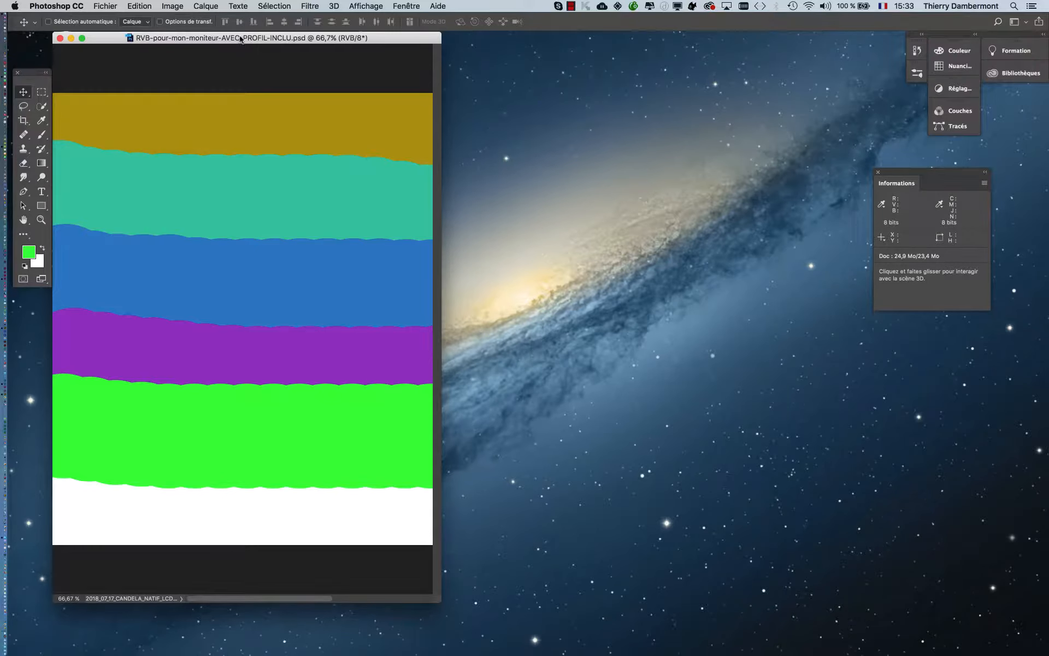
left_click_drag(241, 38, 247, 46)
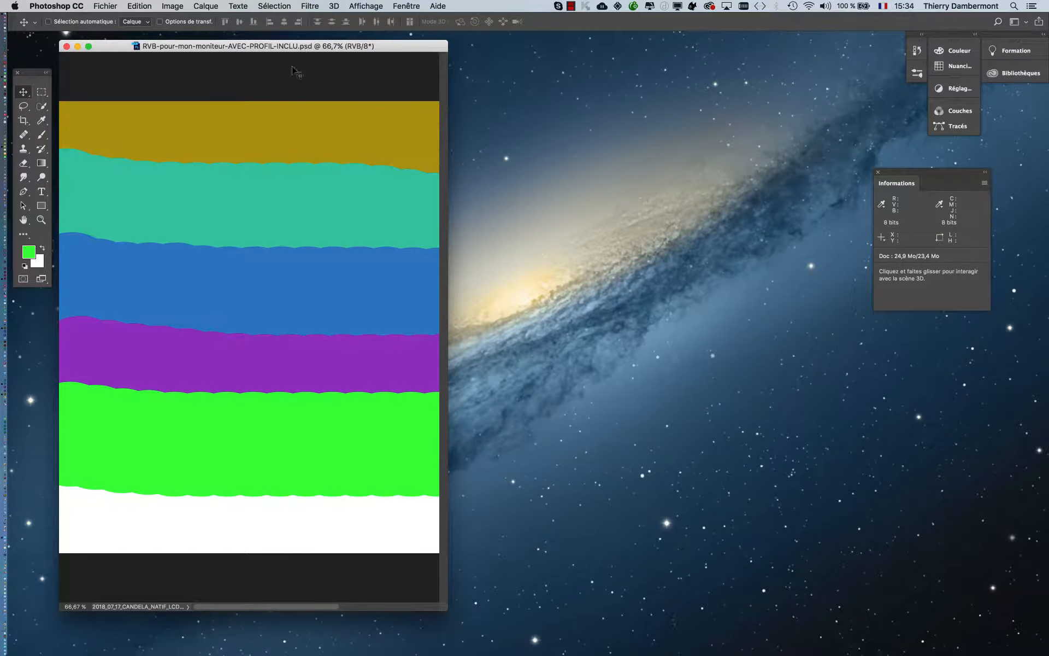
Save the image in images-demo as RVB-pour-mon-moniteur-AVEC-PROFIL-INCLU-vs2 in Photoshop format with its ICC profile embedded.
left_click(105, 6)
left_click(136, 119)
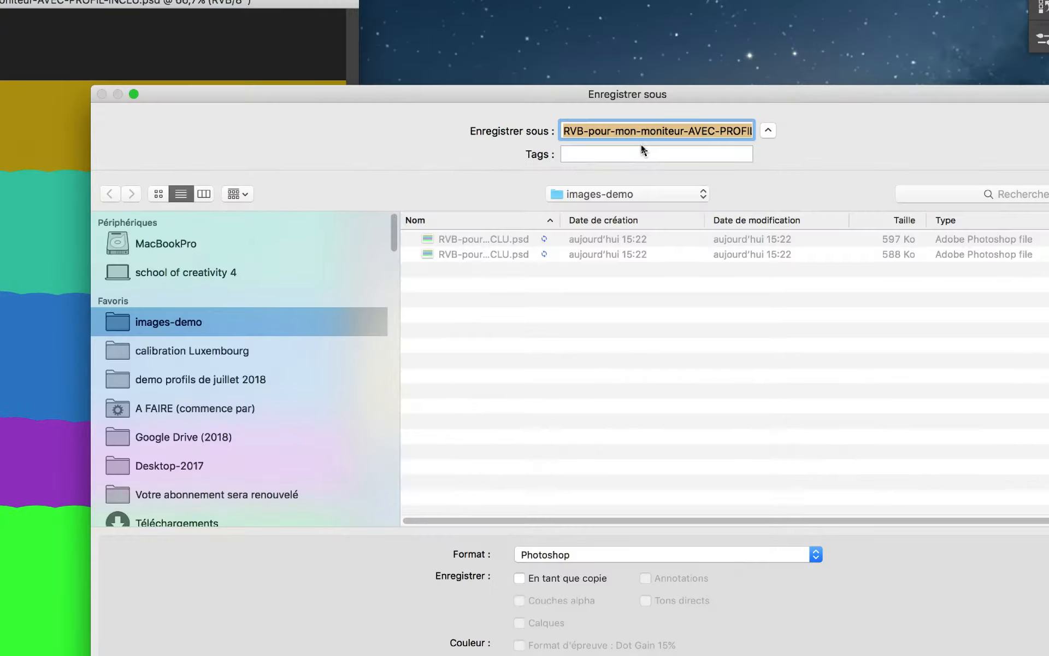
left_click(639, 131)
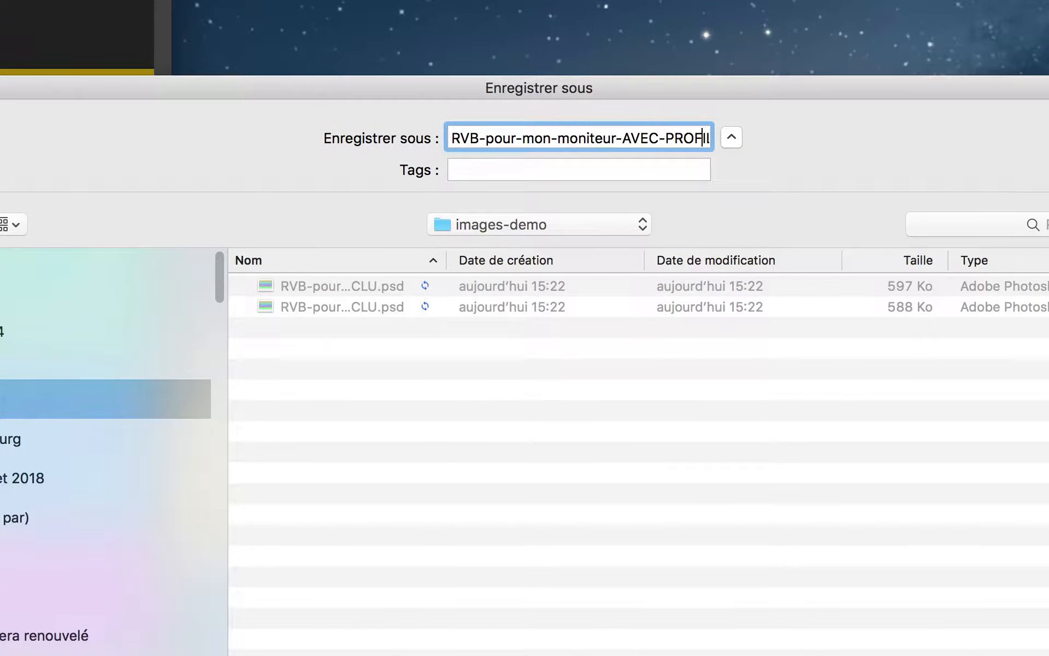
key("Right")
key("Right")
key("Right")
key("Right")
key("Right")
key("Right")
key("Right")
key("Right")
type("-")
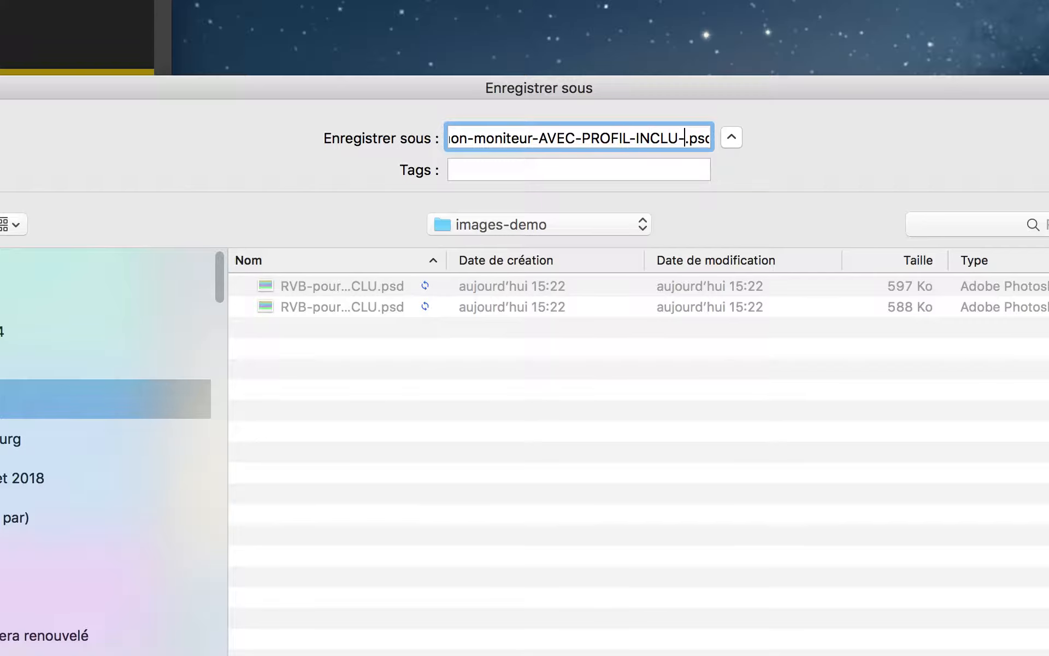
type("vs2")
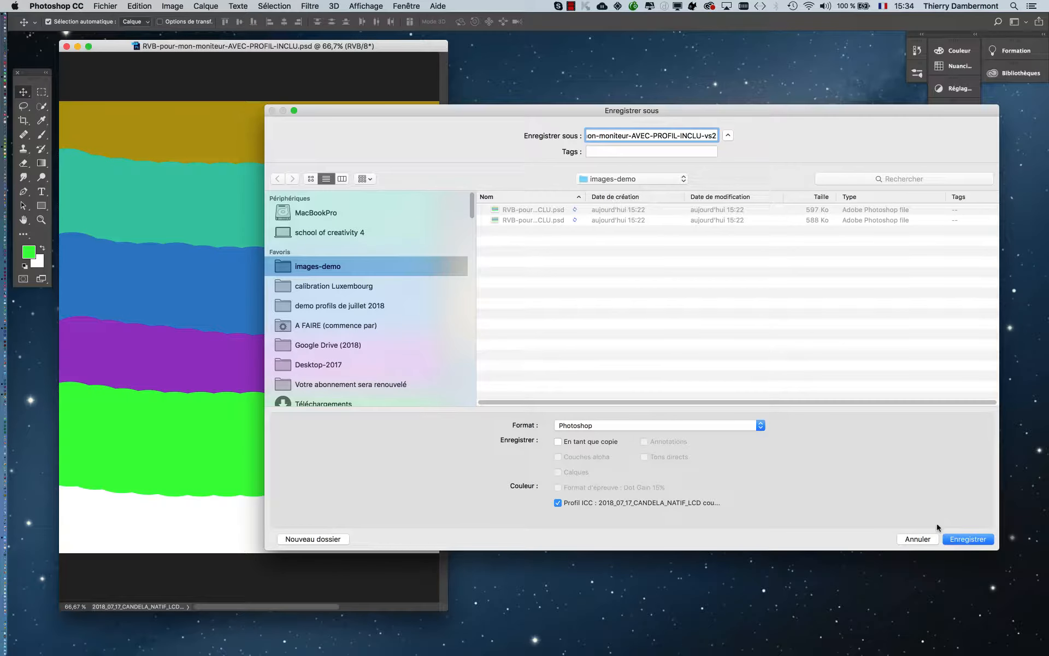
left_click(968, 540)
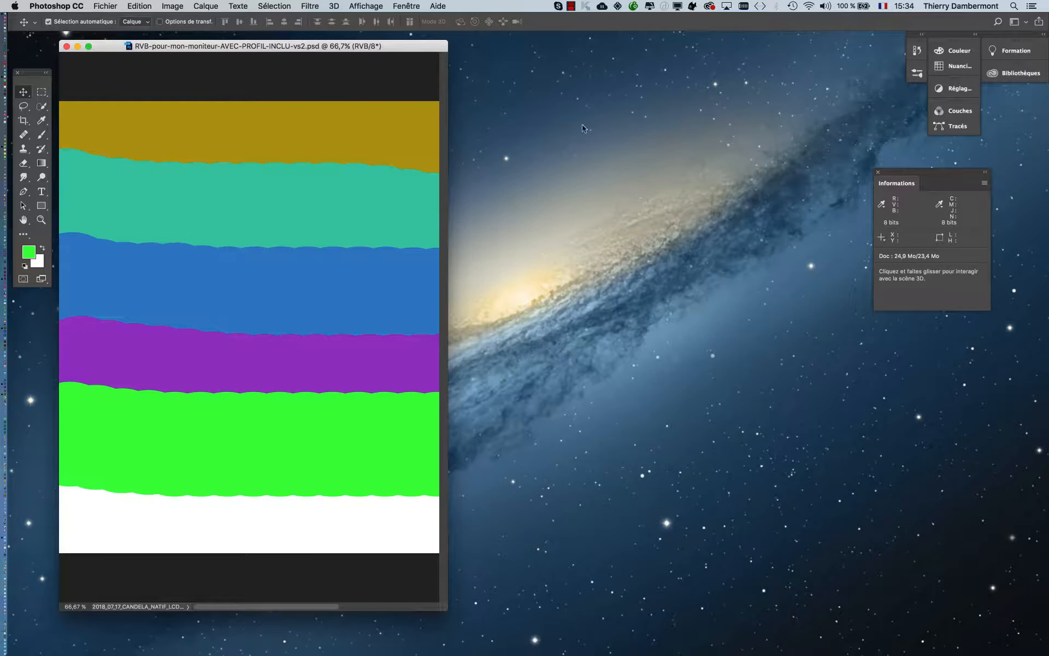
Switch to Finder and arrange the vs2 copy directly below the original AVEC-PROFIL-INCLU file in images-demo.
key("super+Tab")
key("super+Tab")
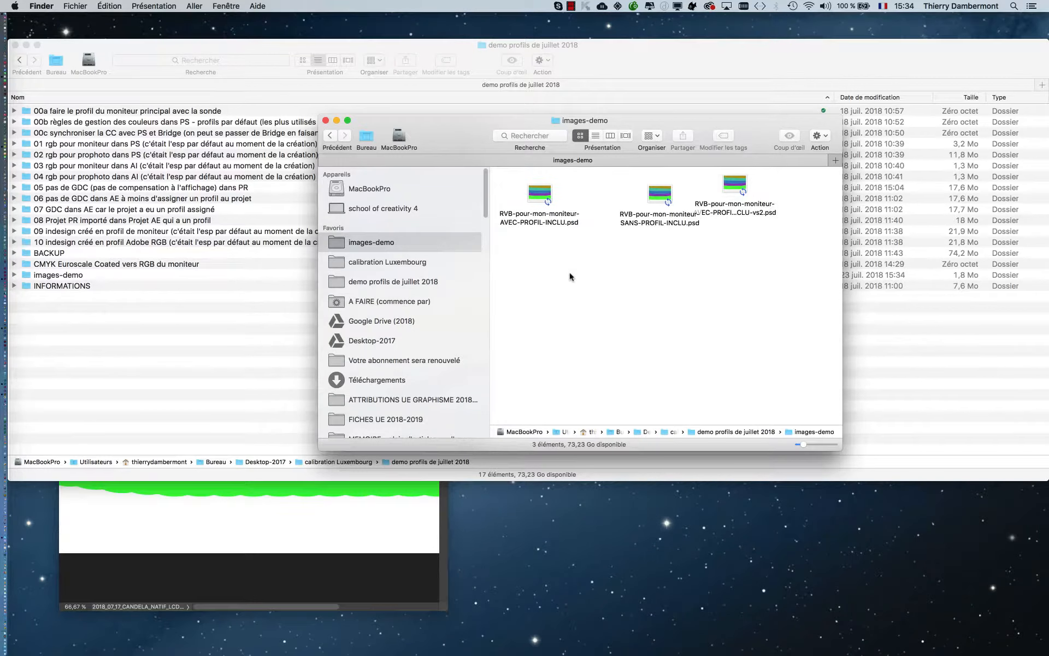
left_click_drag(735, 185, 551, 252)
left_click_drag(539, 201, 549, 199)
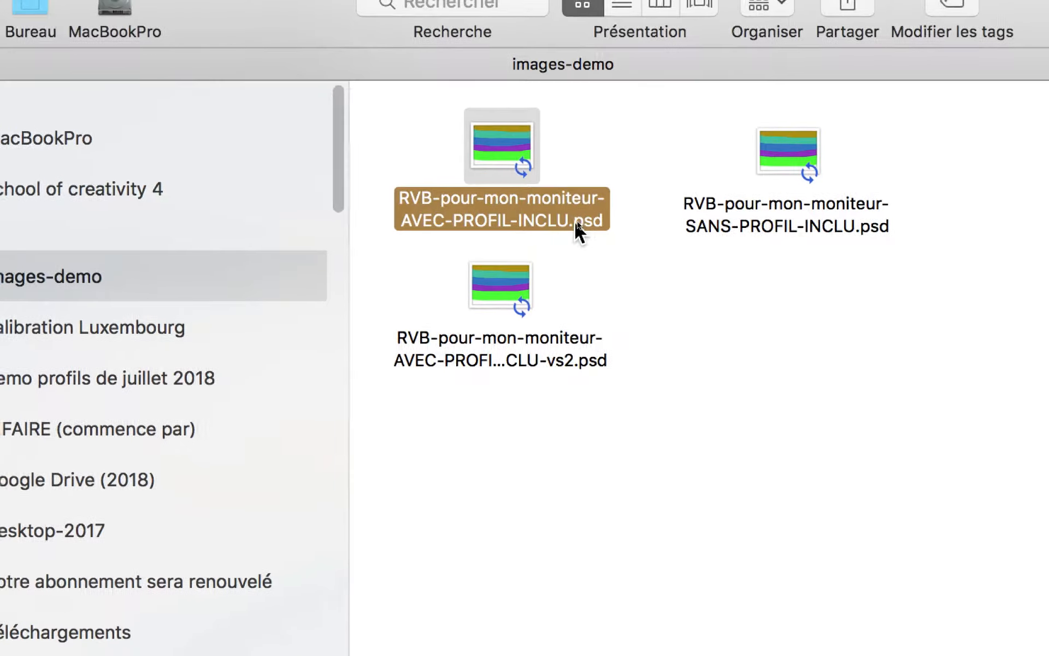
Bring up the vs2 copy in Photoshop, and return to Finder to select the original AVEC-PROFIL-INCLU file.
left_click(571, 359)
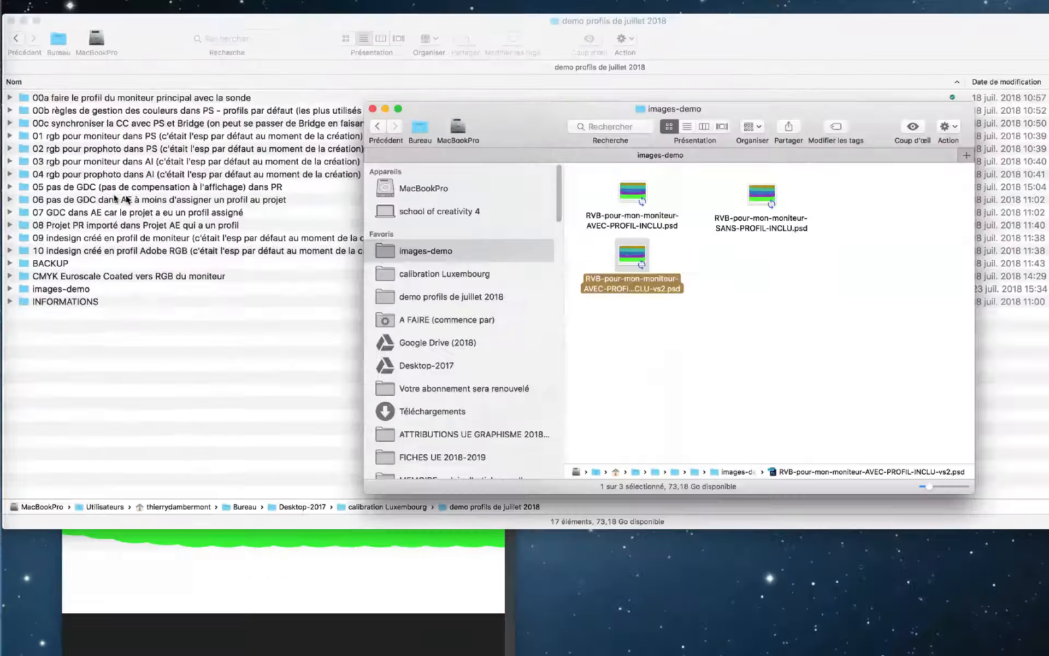
key("super+o")
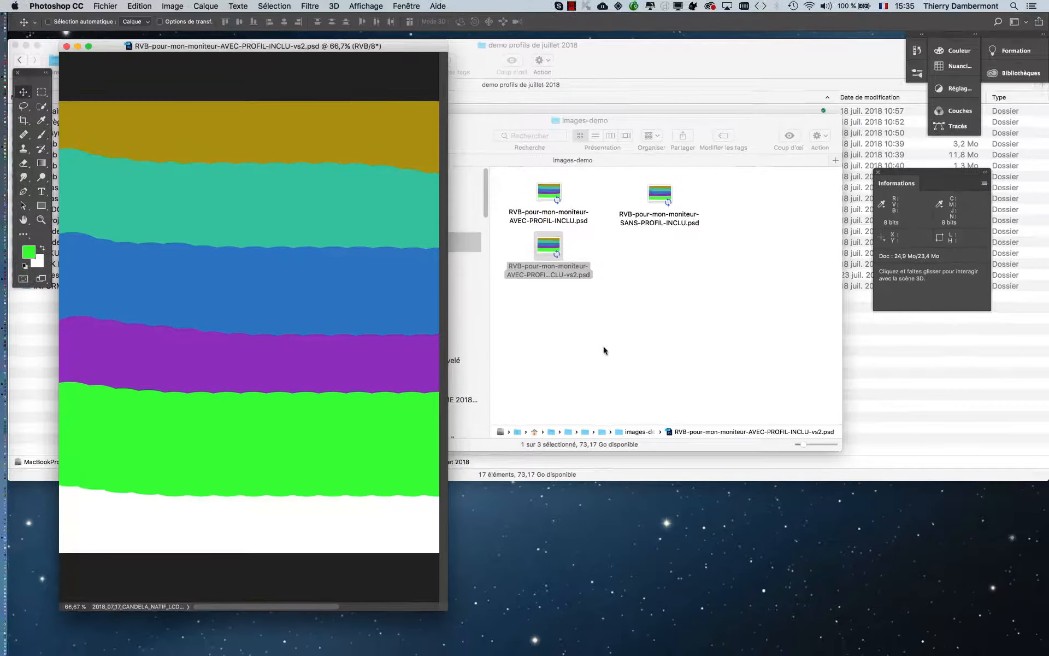
left_click(603, 347)
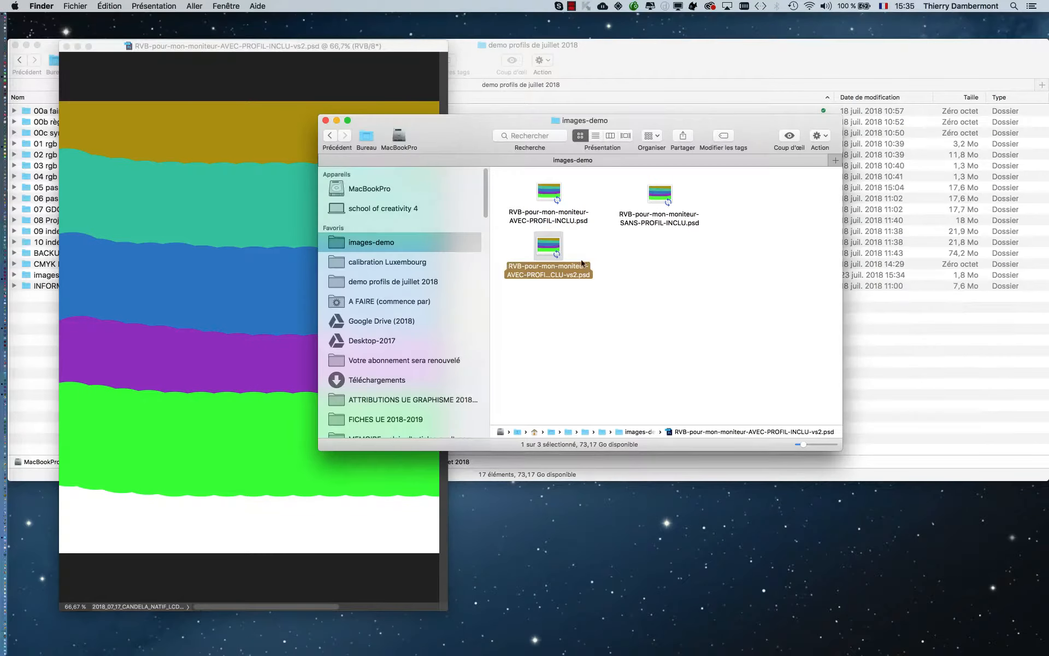
left_click(1018, 474)
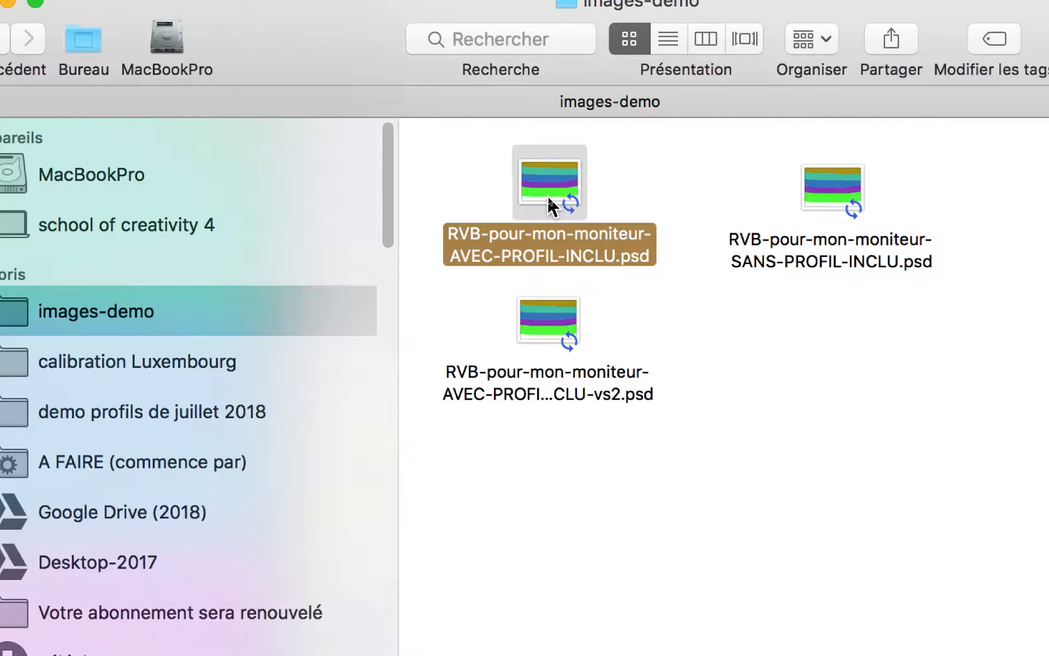
Open the original AVEC-PROFIL-INCLU image in Photoshop, converting the document's colours to the Adobe RGB (1998) working space.
double_click(548, 195)
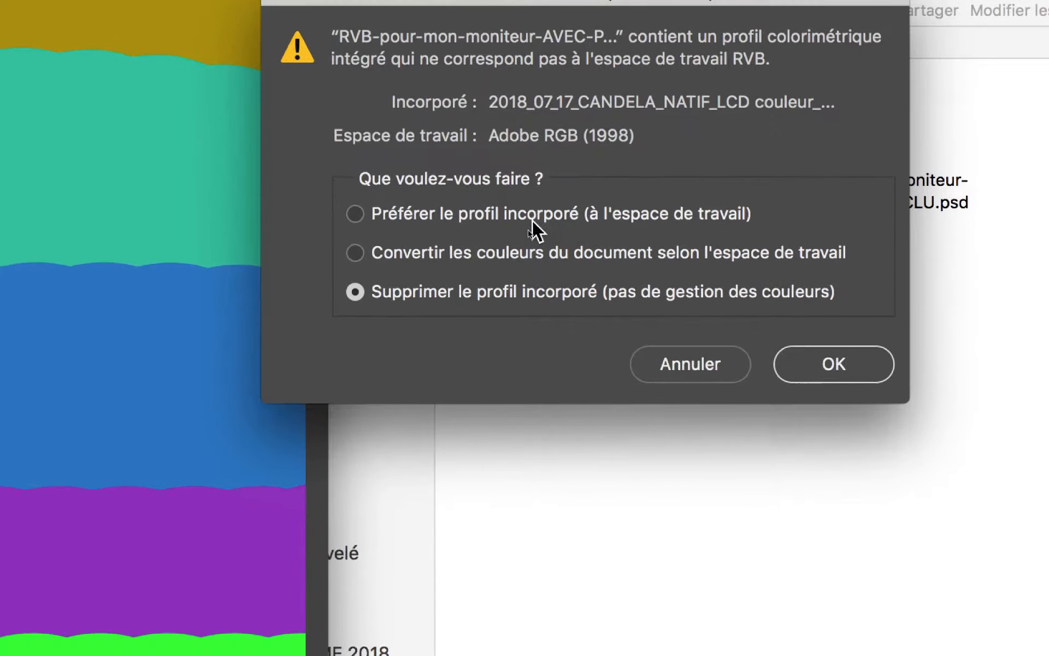
left_click(496, 279)
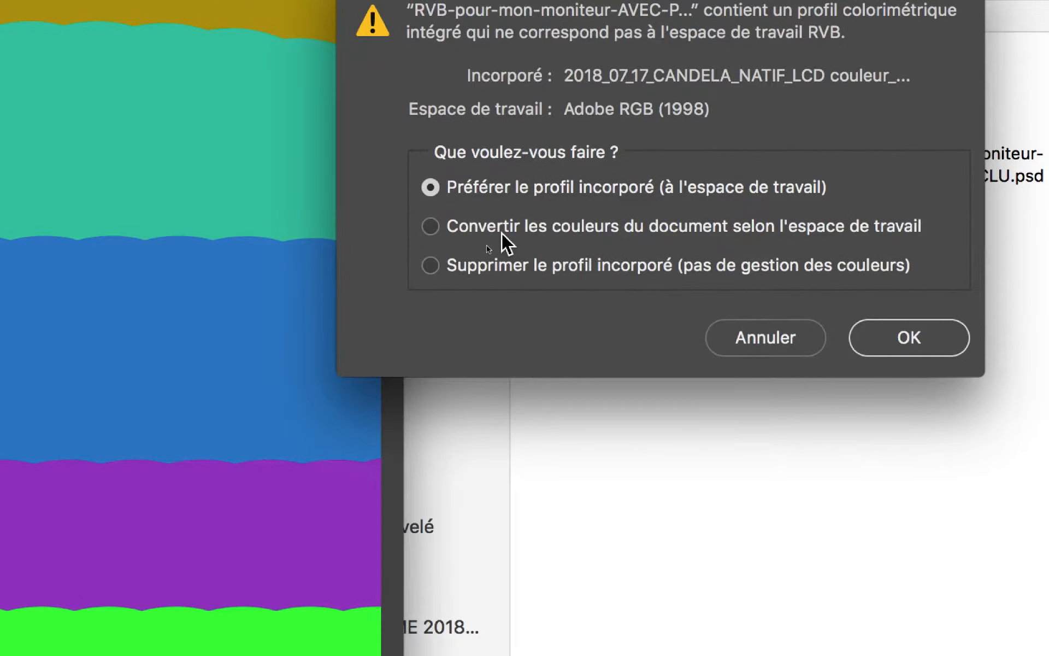
left_click(497, 235)
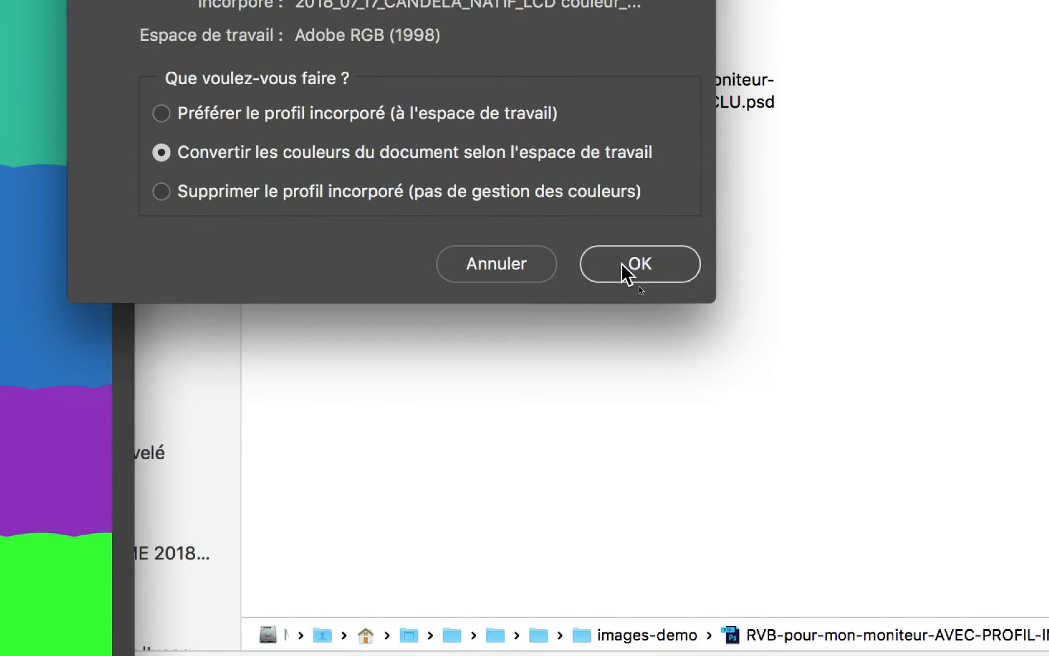
left_click(687, 347)
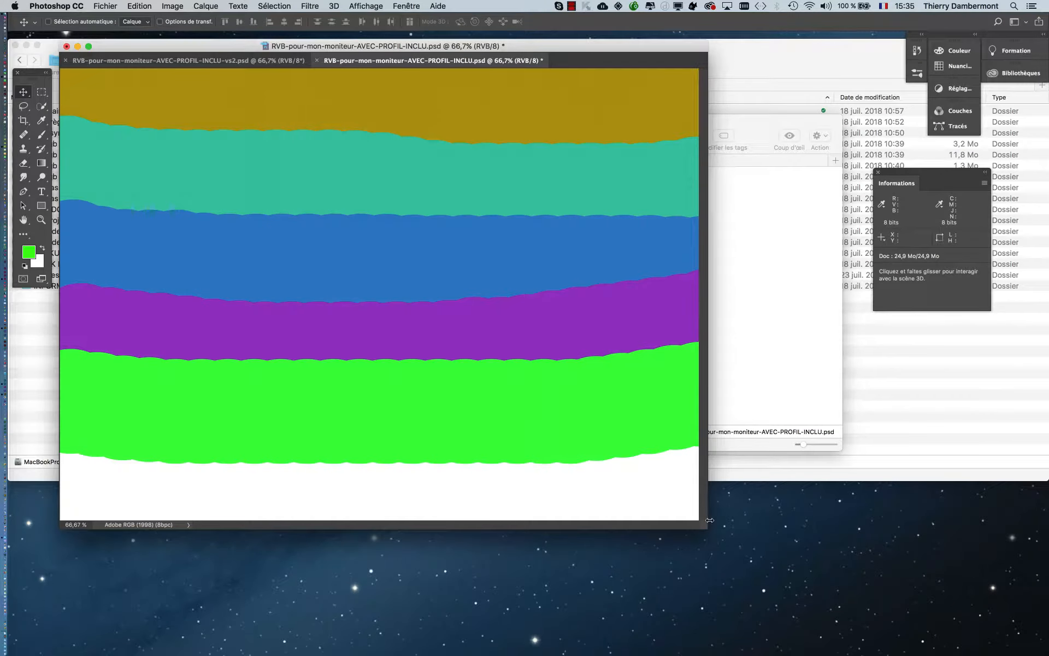
Narrow the document window, hide the other applications, and separate the converted image into its own window aligned beside the vs2 copy.
left_click_drag(710, 519, 380, 514)
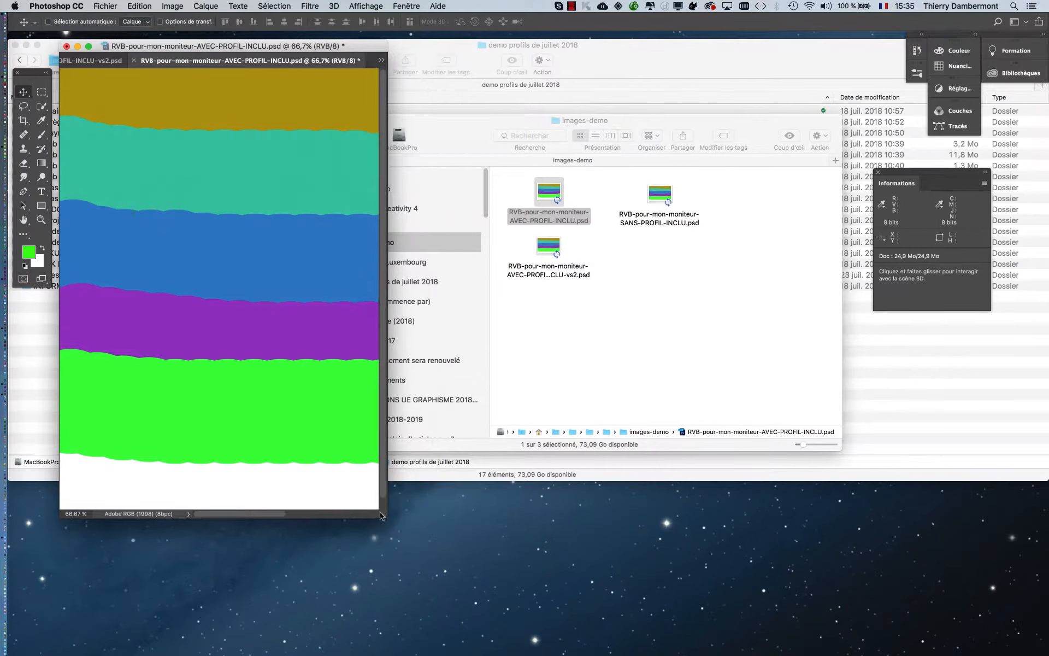
key("super+alt+h")
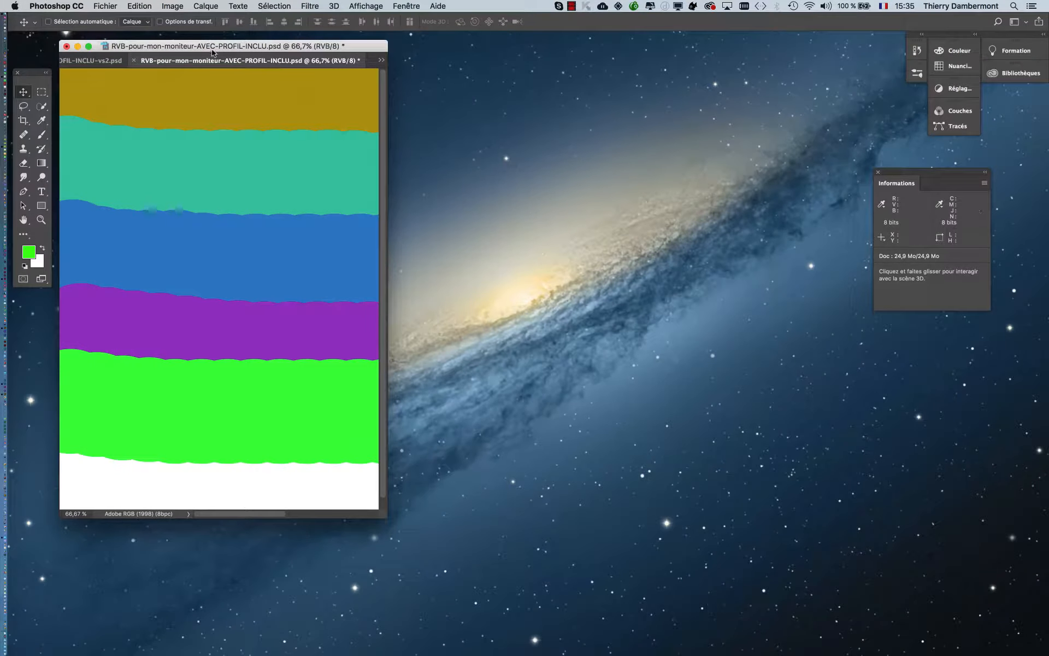
left_click_drag(213, 59, 538, 53)
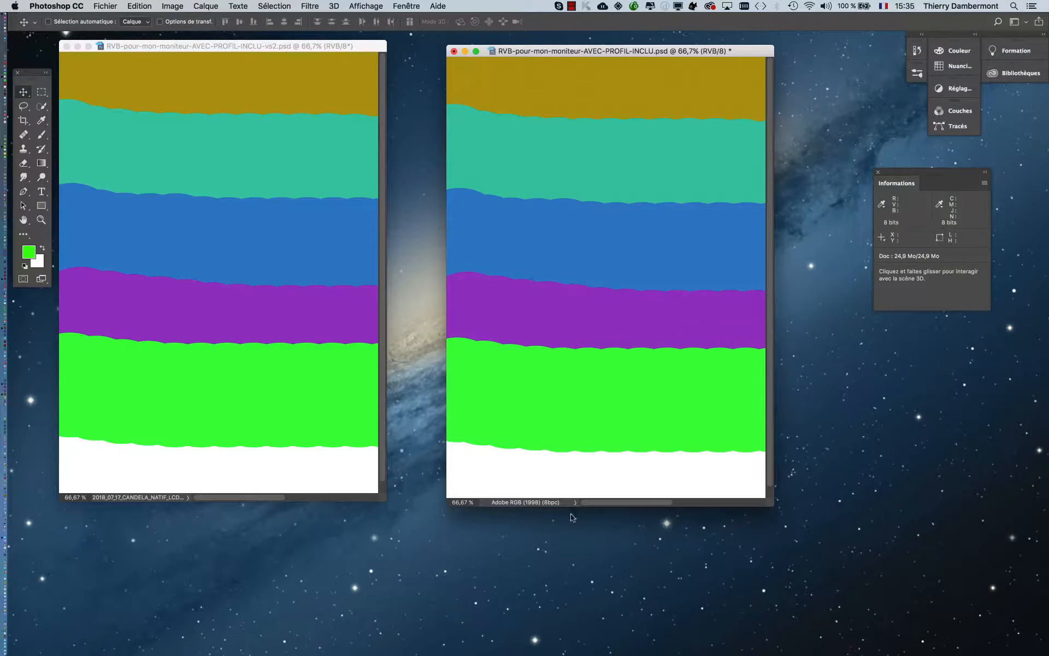
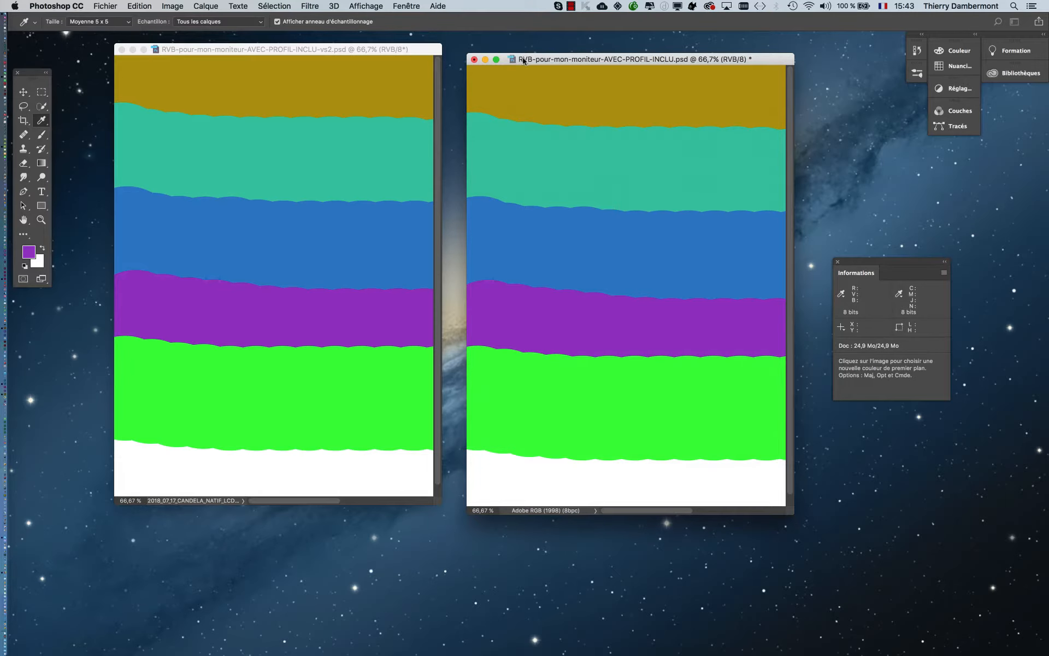
left_click_drag(525, 57, 526, 49)
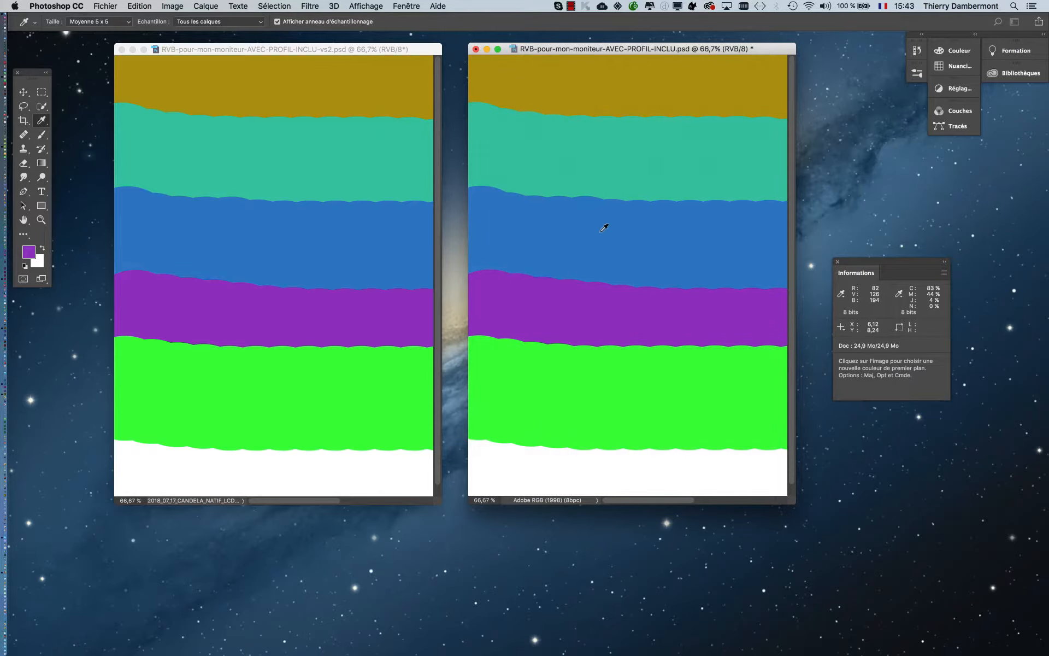
Close both the converted image and the vs2 copy, and switch to Finder showing the images-demo folder.
left_click(476, 49)
left_click(122, 49)
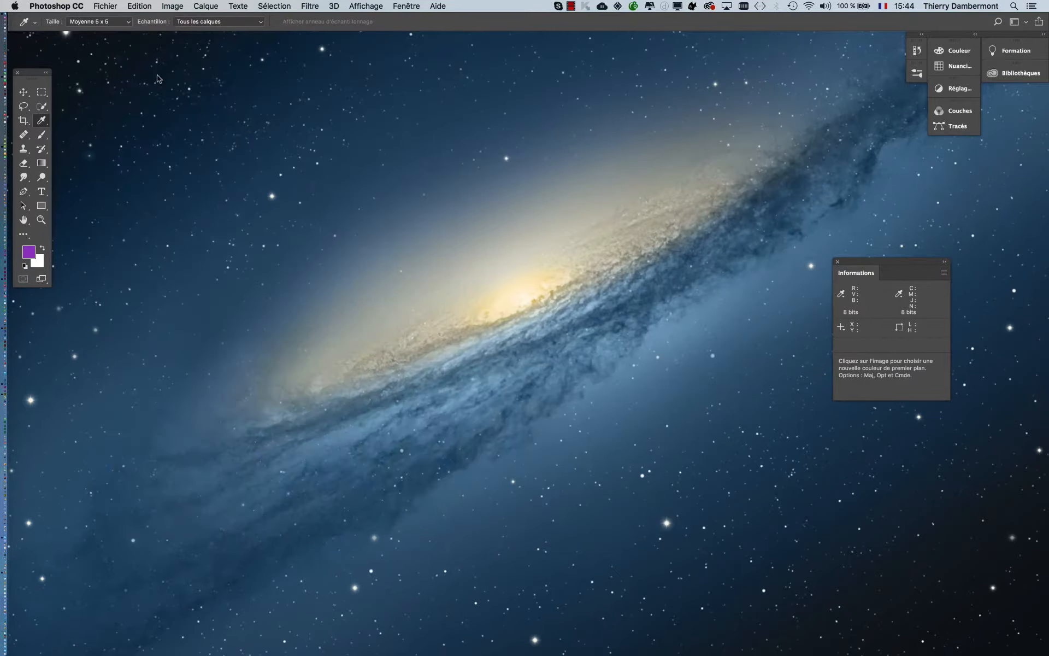
key("super+Tab")
key("super+Tab")
key("super+Tab")
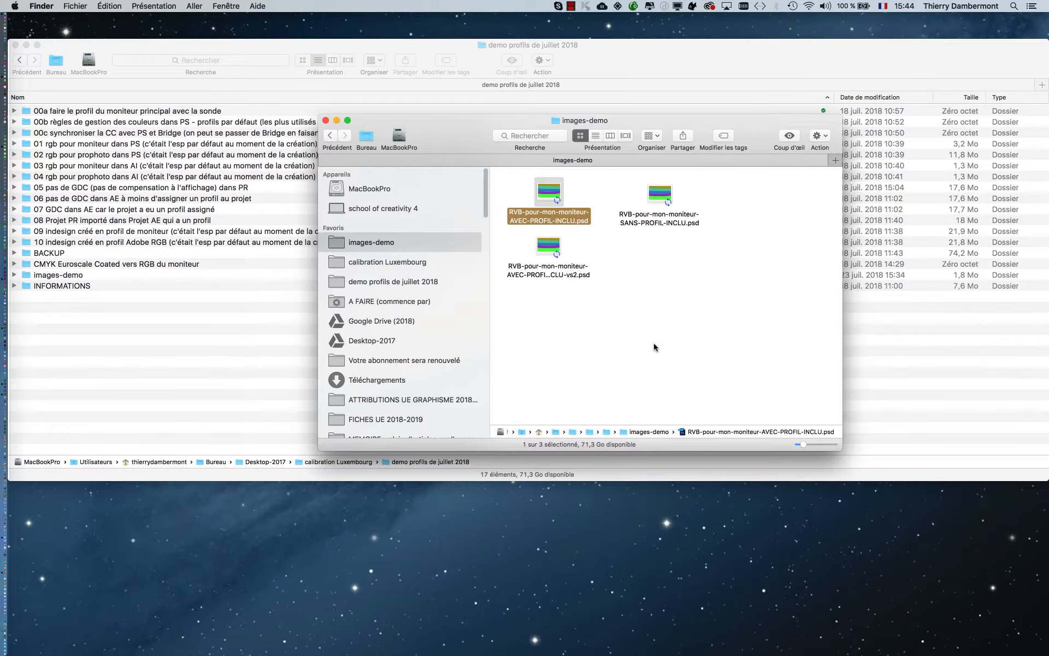
Reopen the original AVEC-PROFIL-INCLU image in Photoshop, keeping its embedded profile instead of the working space.
left_click(655, 347)
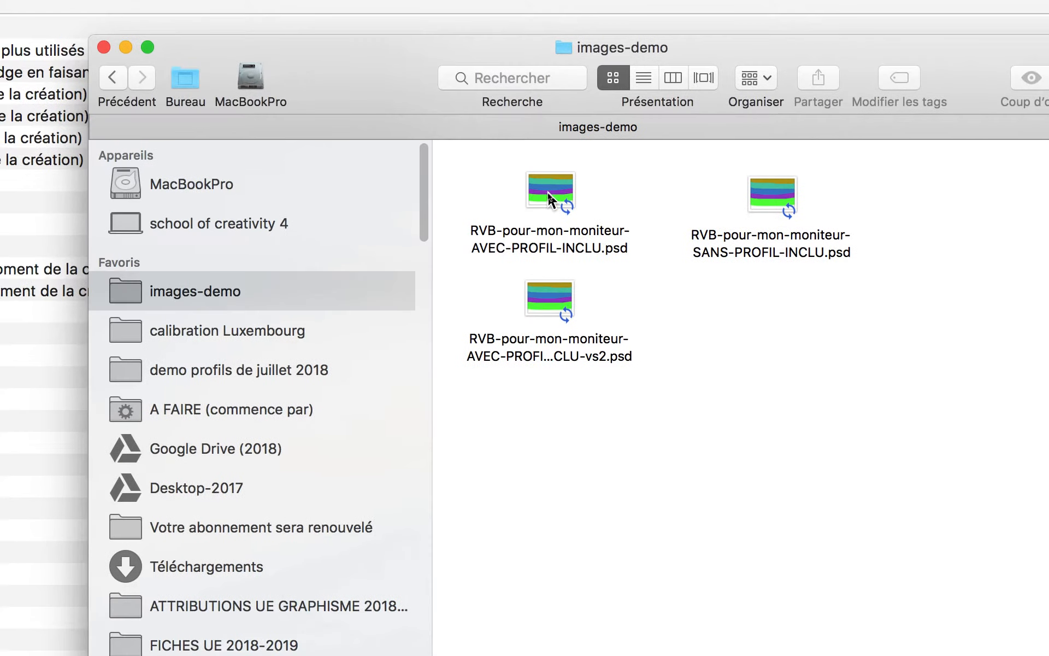
left_click(555, 198)
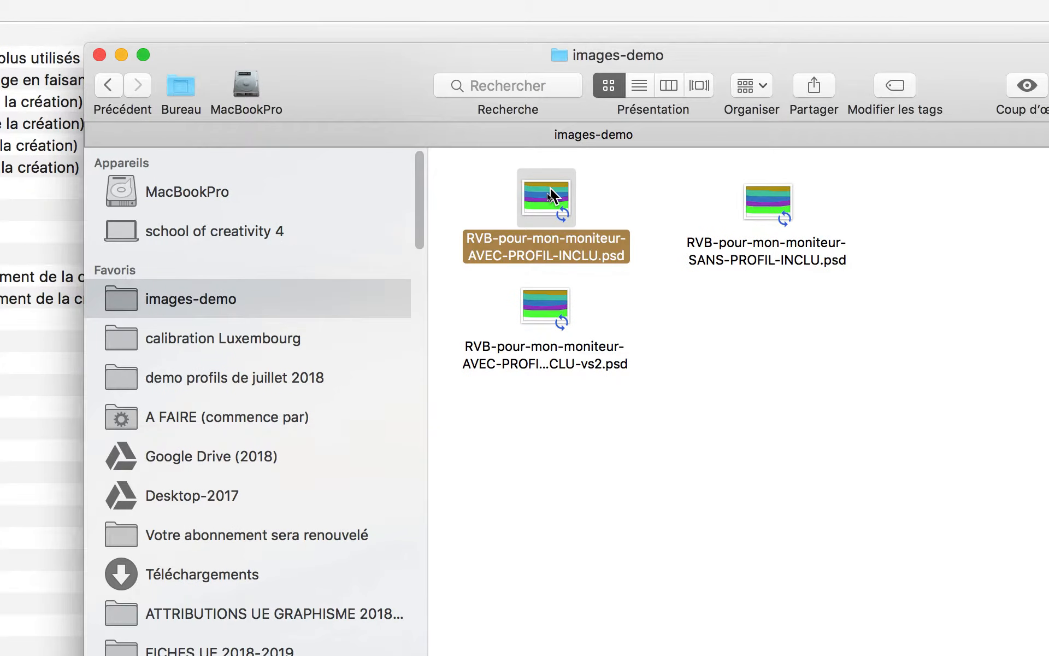
double_click(550, 200)
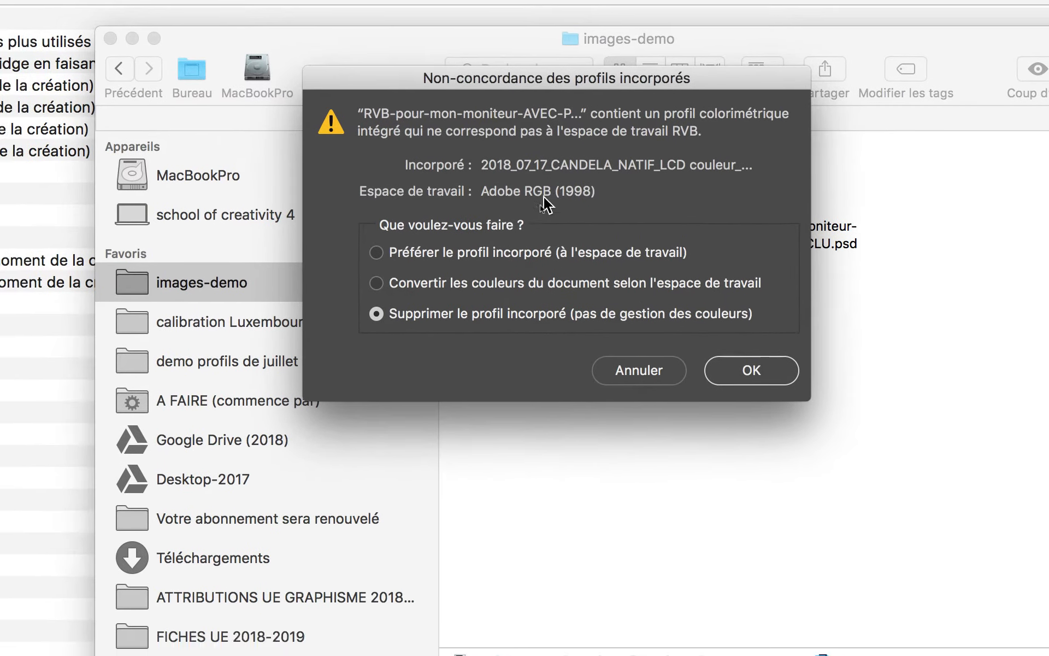
left_click(481, 249)
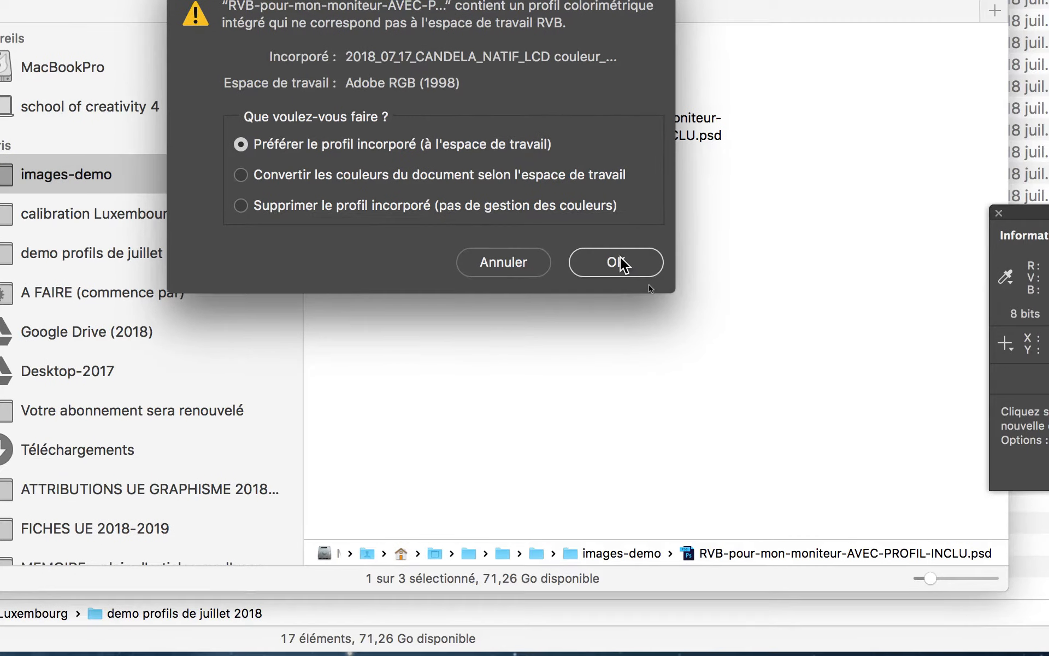
left_click(684, 387)
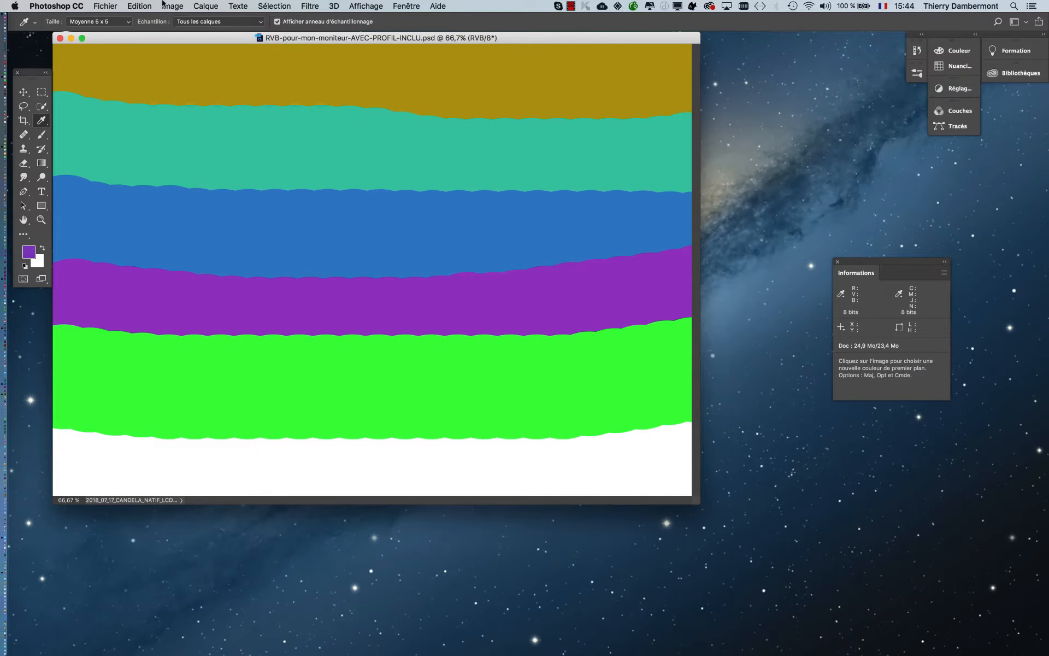
Review the working spaces, colour management policies and conversion options in the Color Settings, and leave them without changes.
left_click(139, 6)
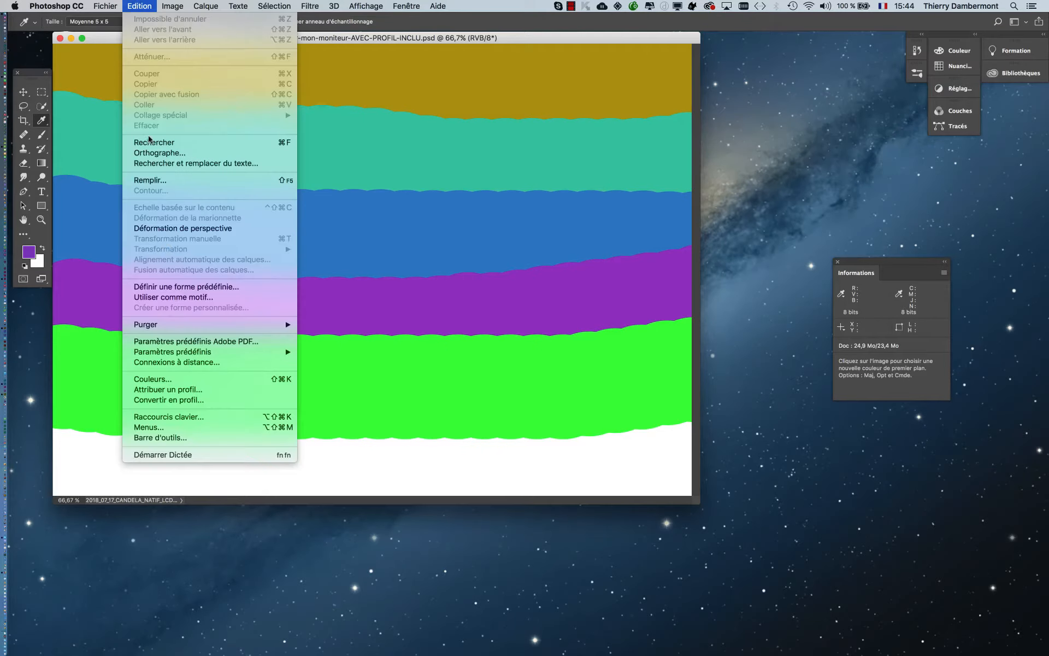
left_click(200, 379)
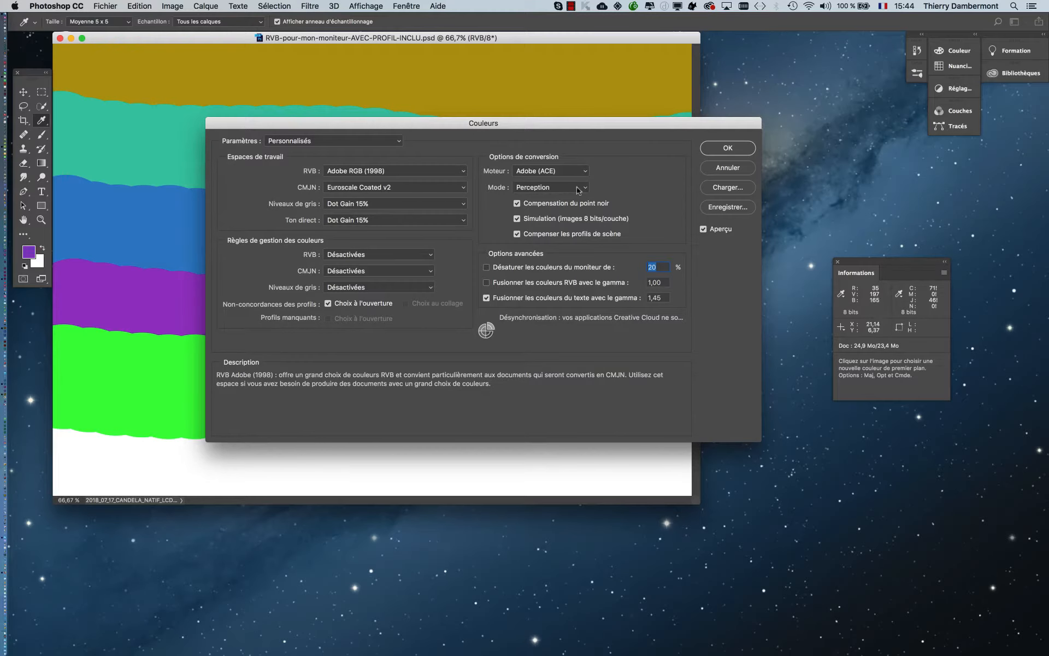
left_click(733, 169)
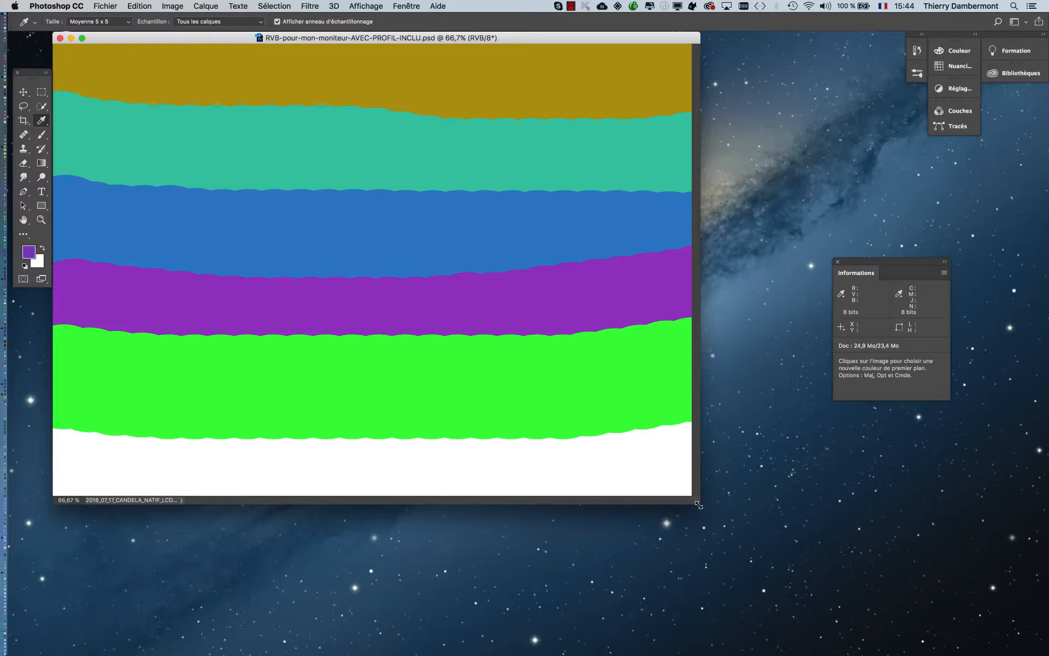
Make the image window narrower and taller, and move it near the middle of the workspace.
left_click_drag(698, 509, 536, 579)
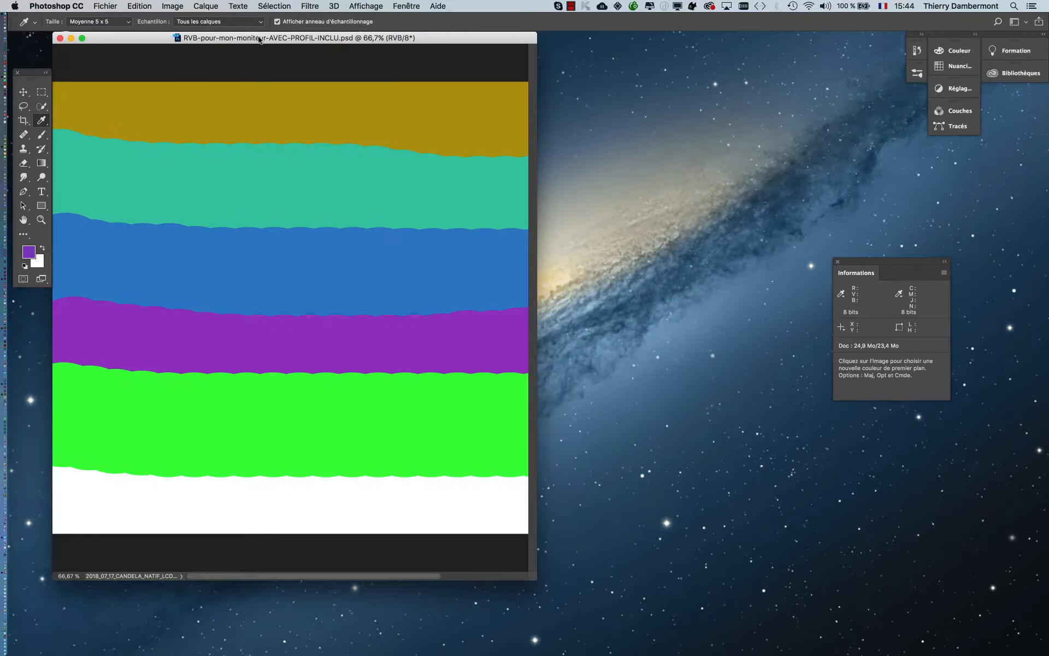
left_click_drag(260, 41, 425, 62)
left_click_drag(701, 612, 688, 576)
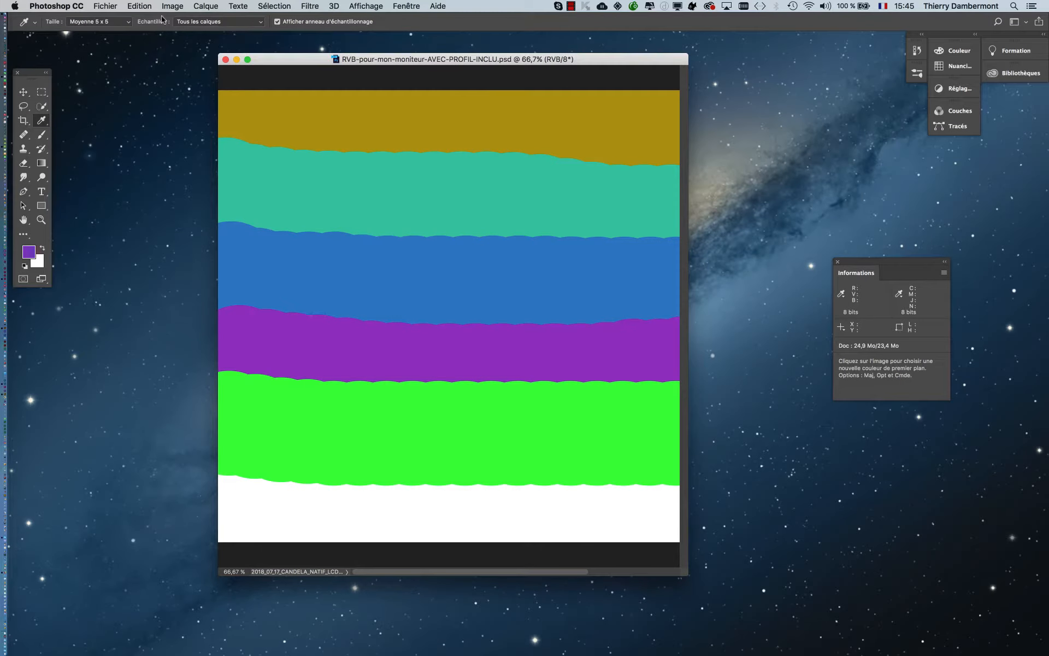
Convert the image from its monitor profile to the working RGB space, Adobe RGB (1998), using the Perception rendering mode.
left_click(140, 6)
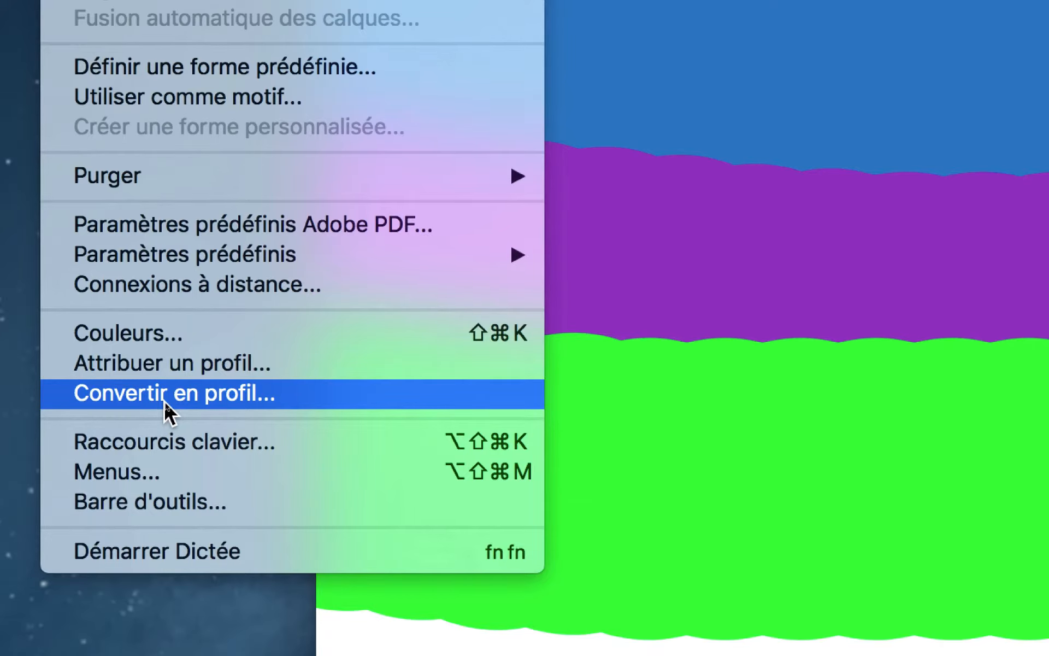
left_click(164, 401)
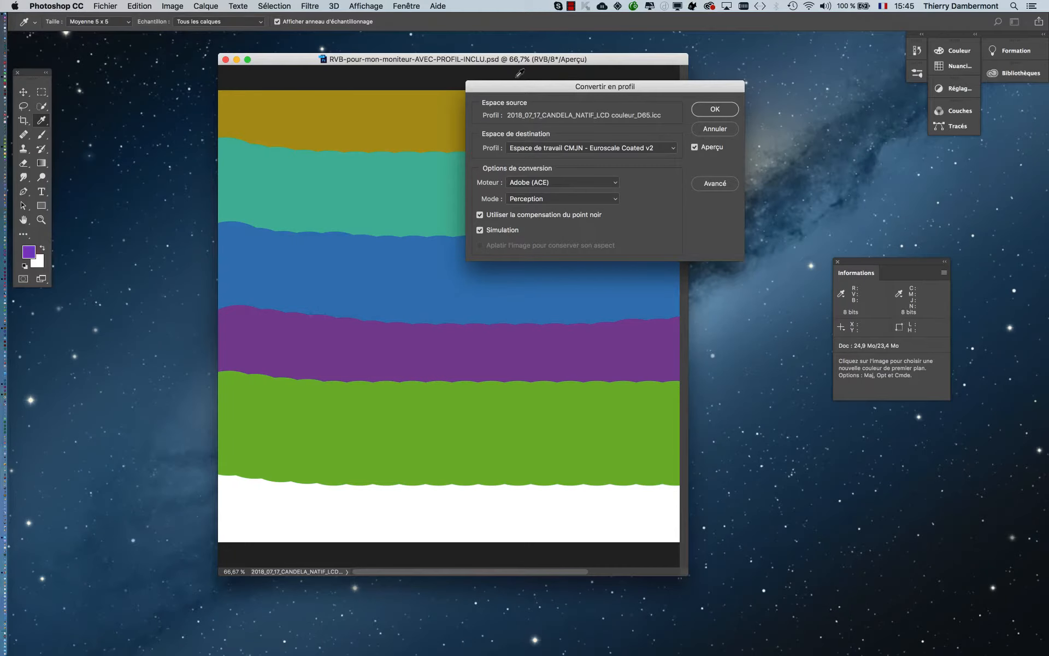
left_click_drag(596, 93, 273, 198)
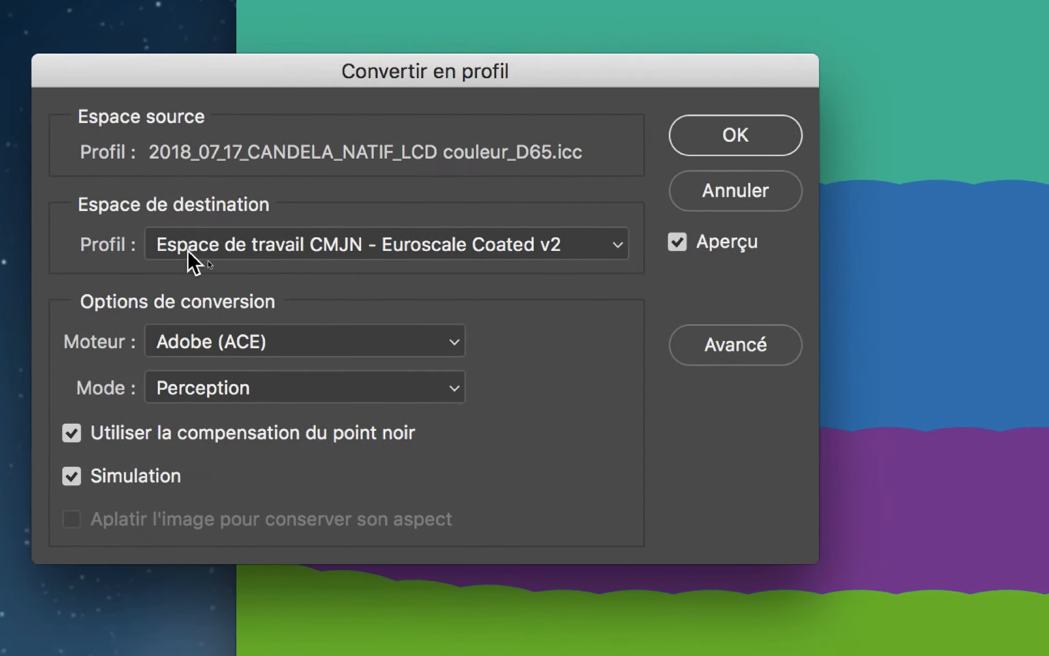
left_click(222, 274)
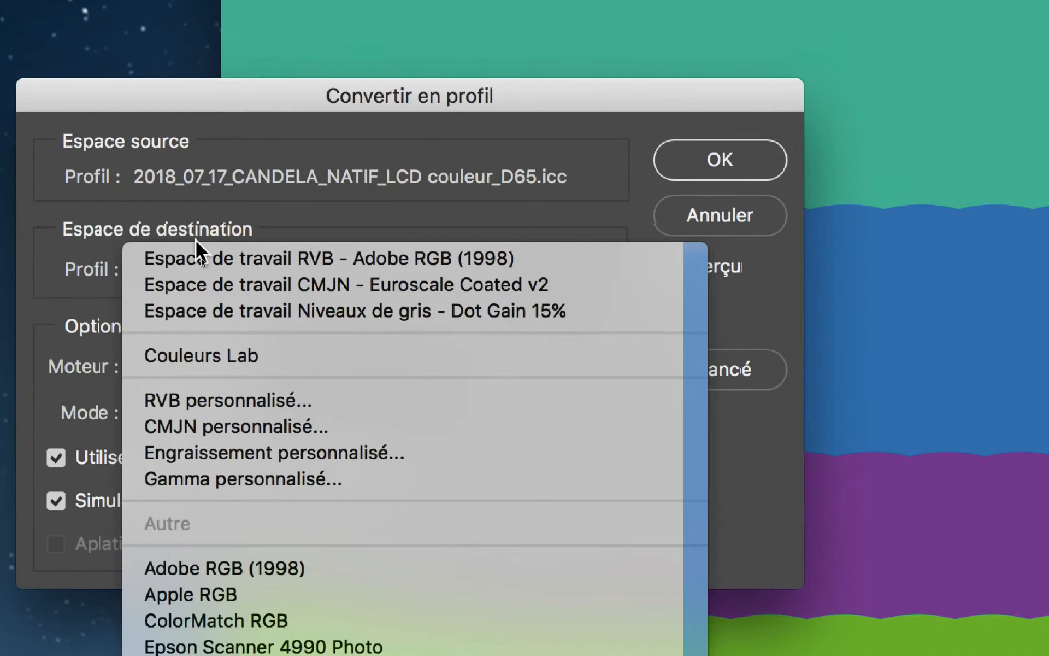
left_click(198, 254)
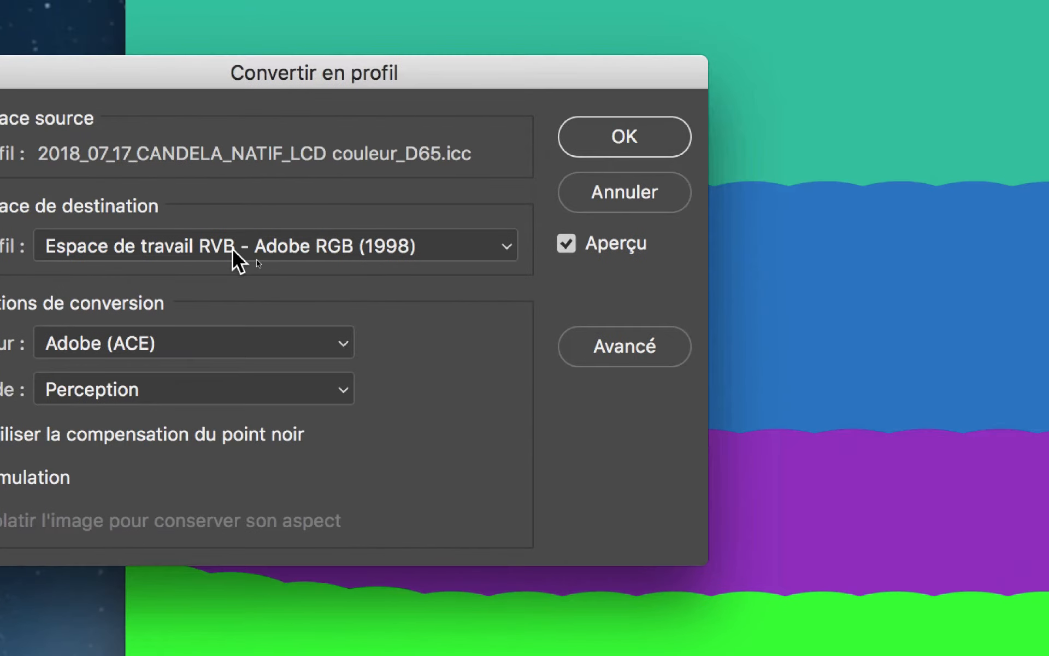
left_click(236, 257)
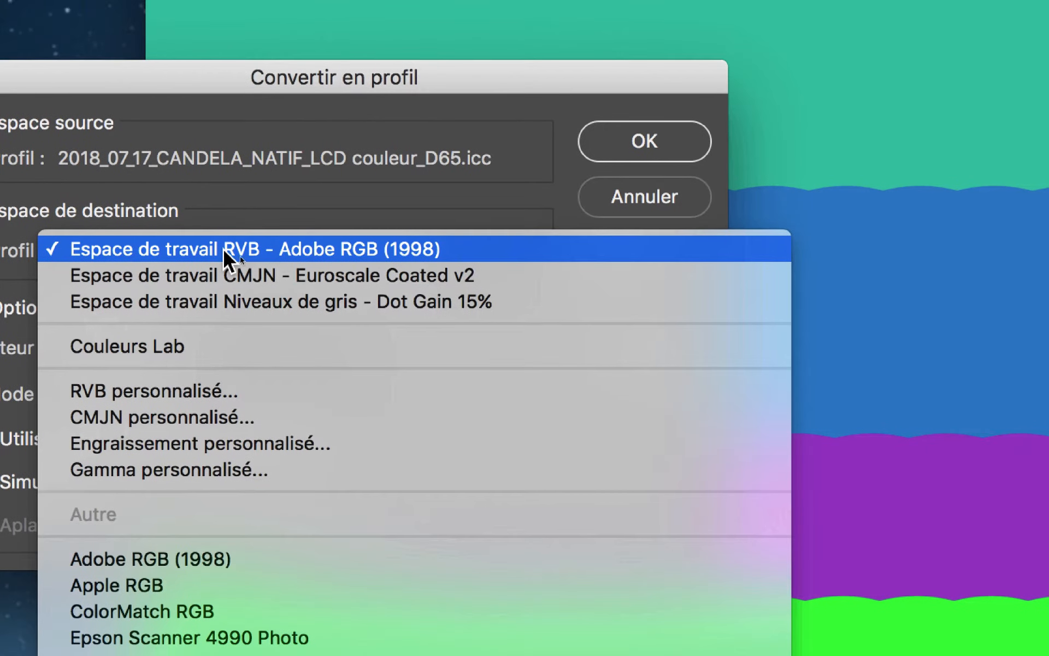
left_click(224, 250)
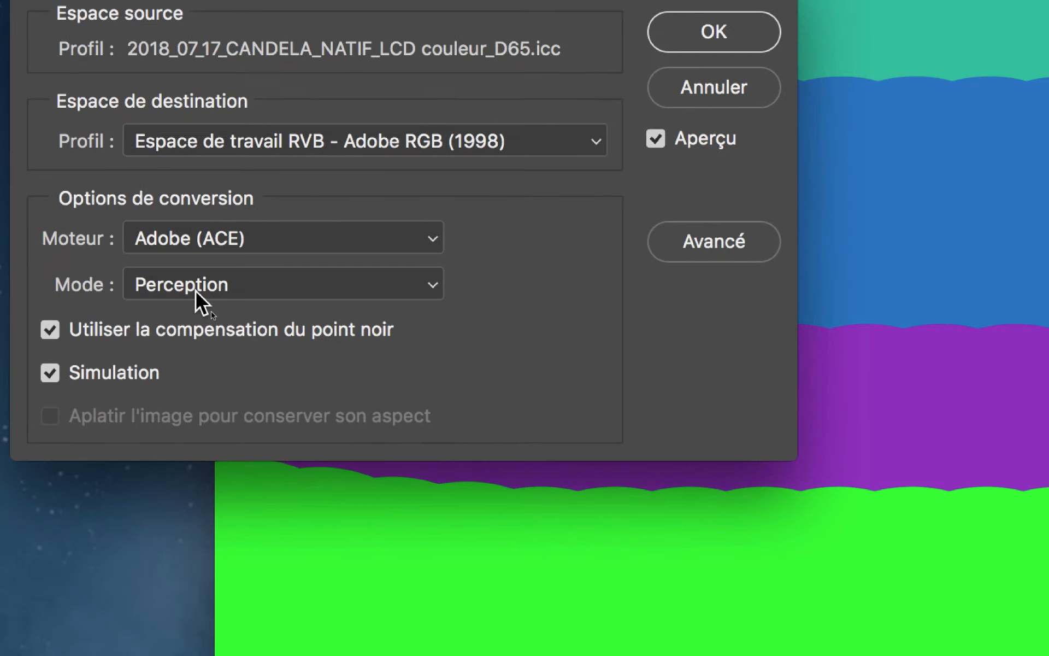
left_click(195, 289)
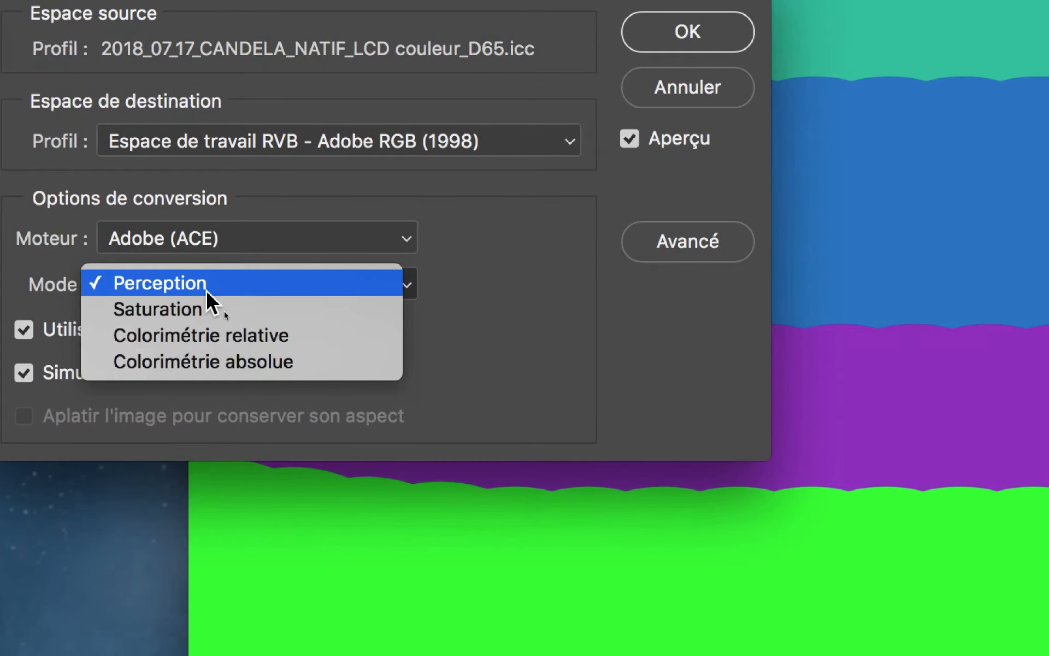
left_click(249, 284)
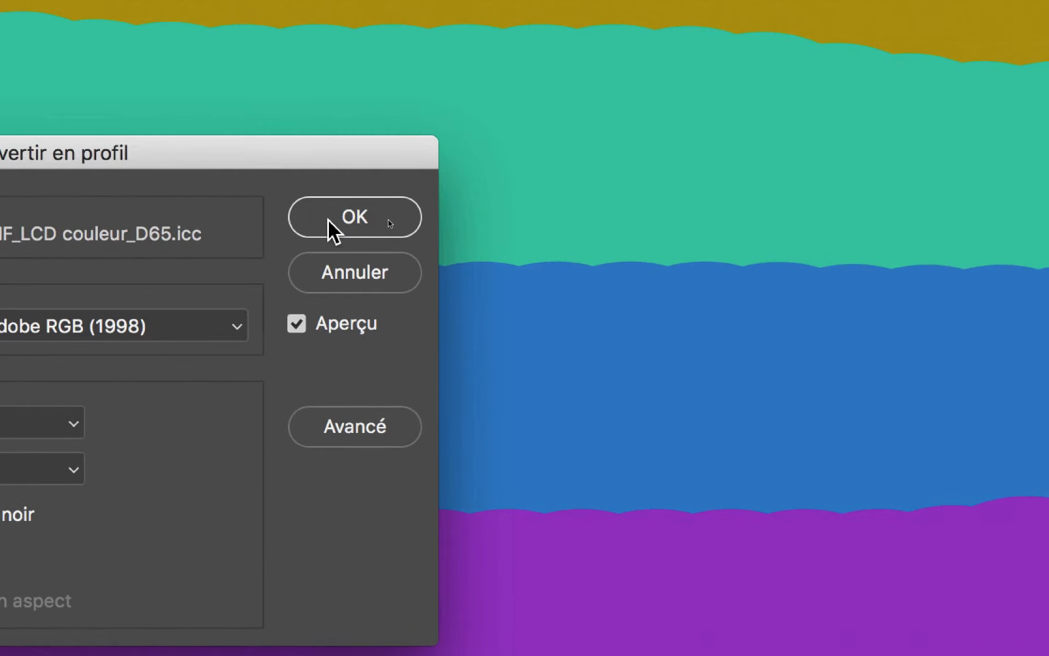
left_click(329, 221)
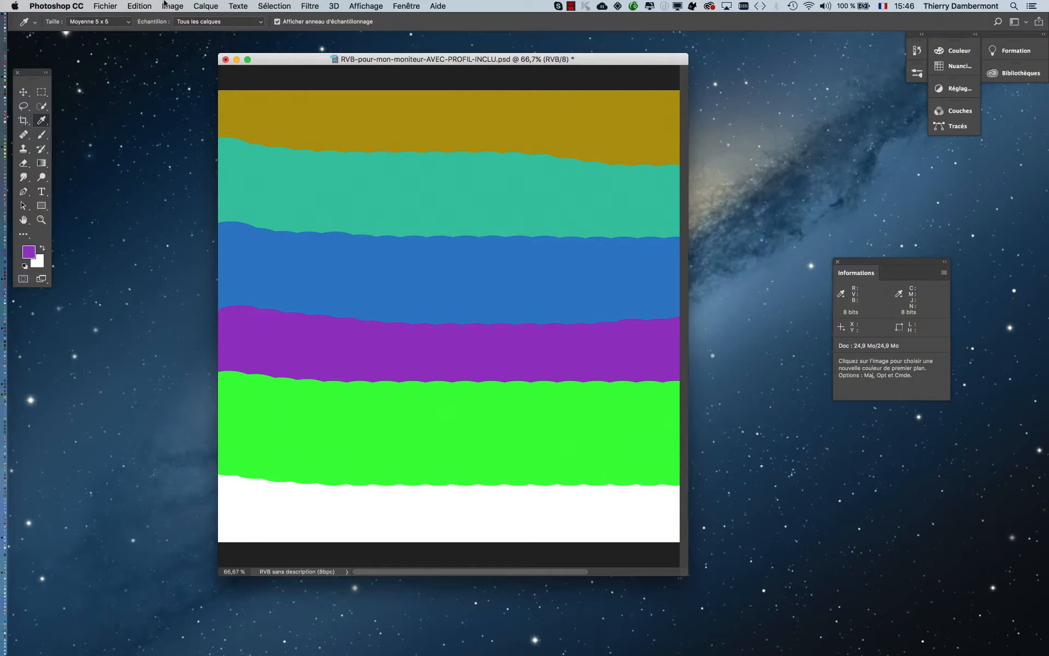
Assign the working RGB profile, Adobe RGB (1998), to the converted image.
left_click(140, 6)
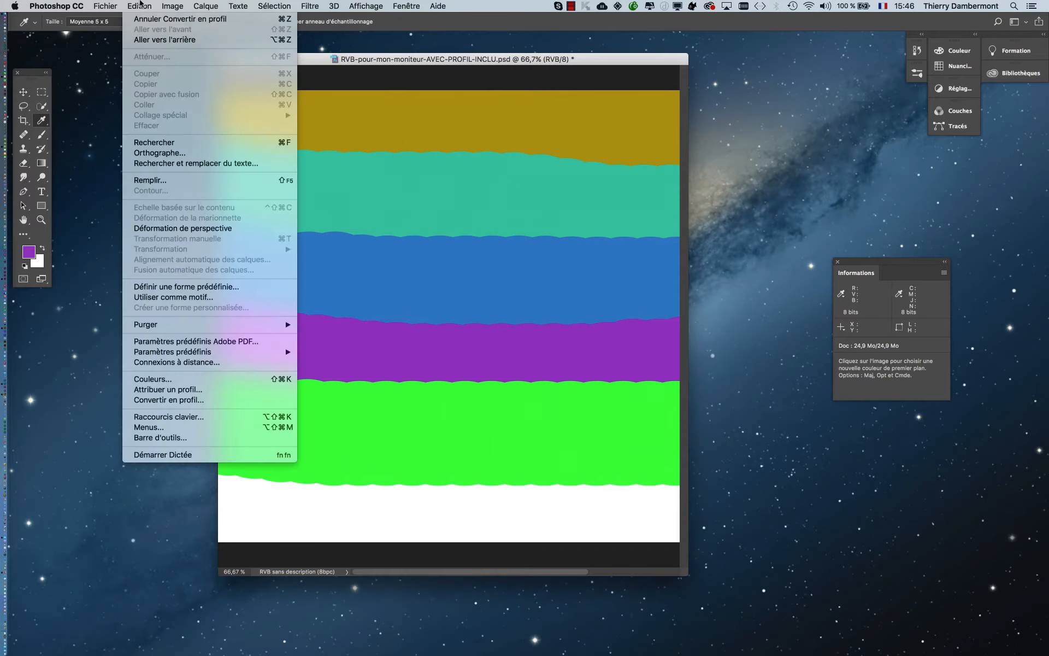
left_click(166, 389)
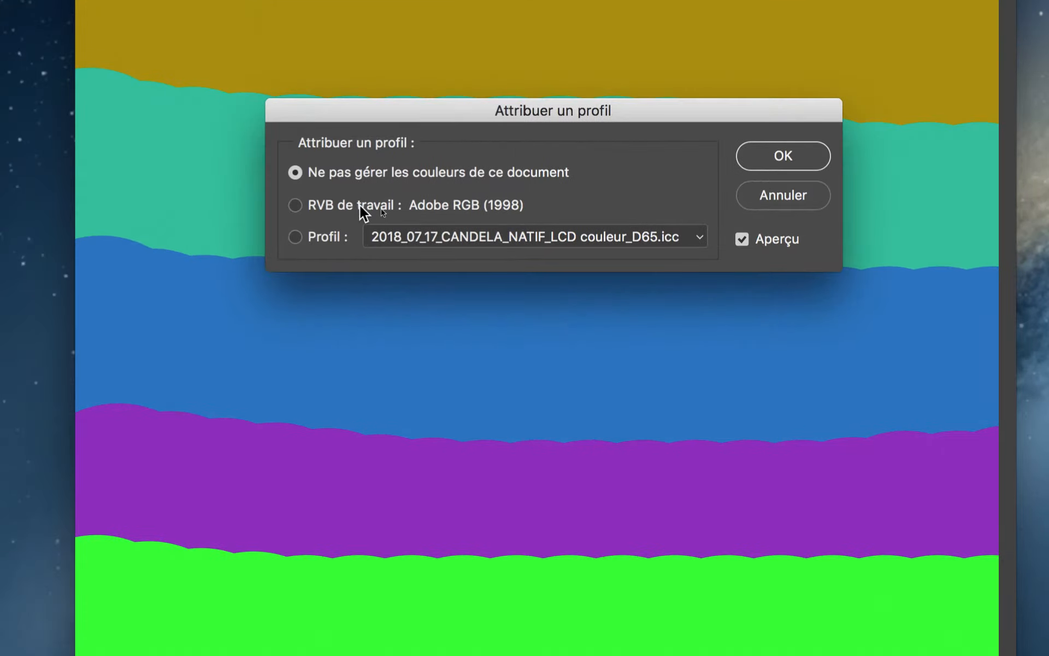
left_click(360, 205)
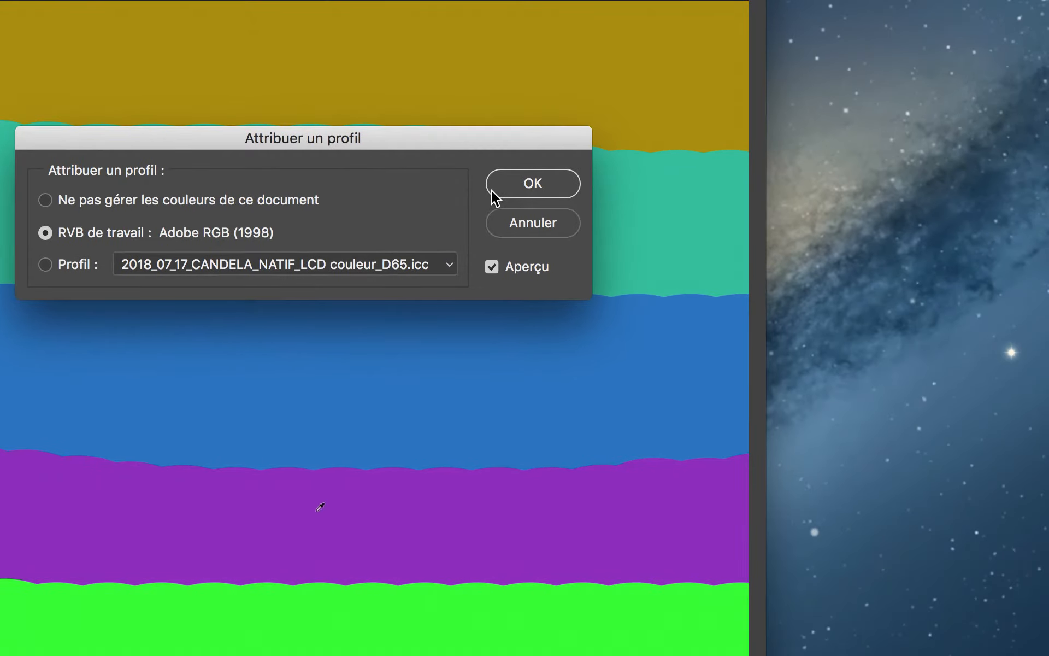
left_click(493, 191)
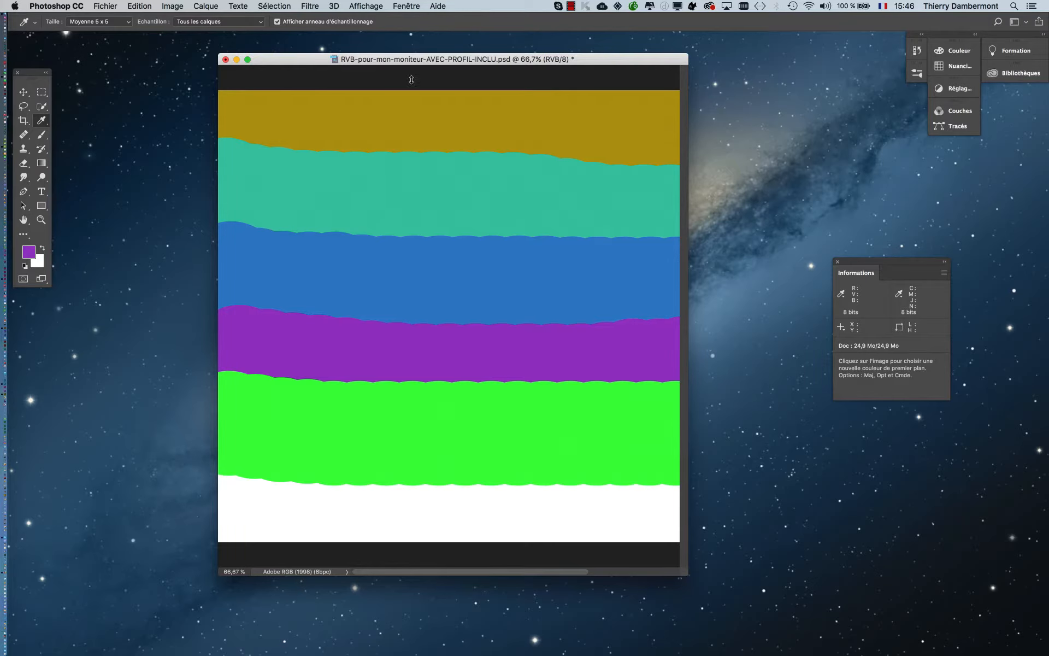
Save the converted image in images-demo as RVB-pour-Adobe-RGB-AVEC-PROFIL-INCLU.psd with its Adobe RGB (1998) ICC profile embedded, and close it.
left_click_drag(291, 63, 421, 52)
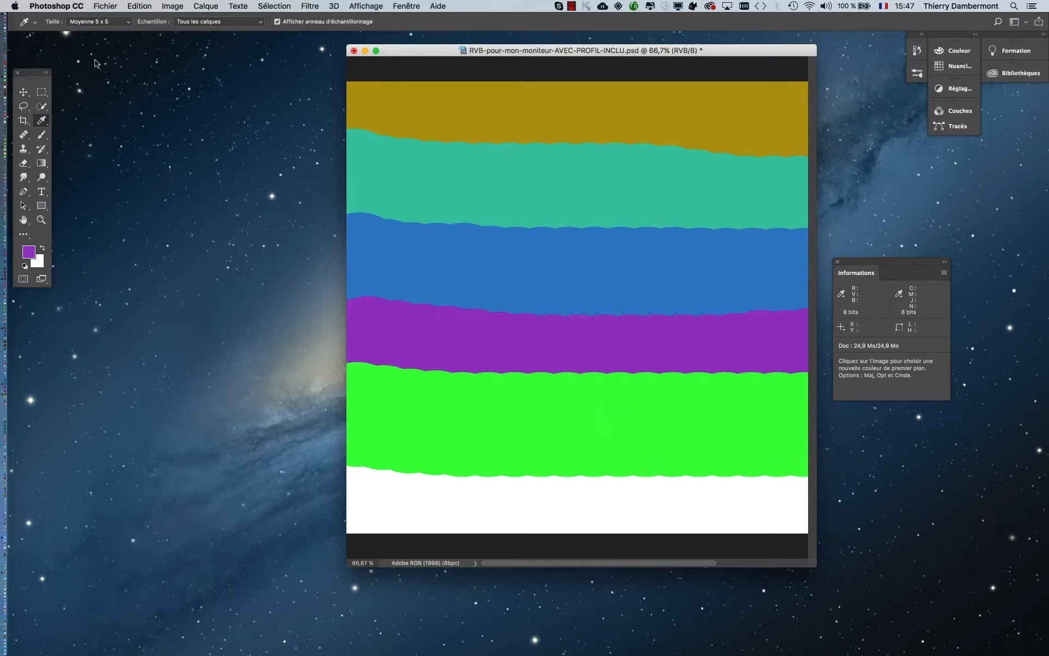
left_click(105, 6)
left_click(149, 119)
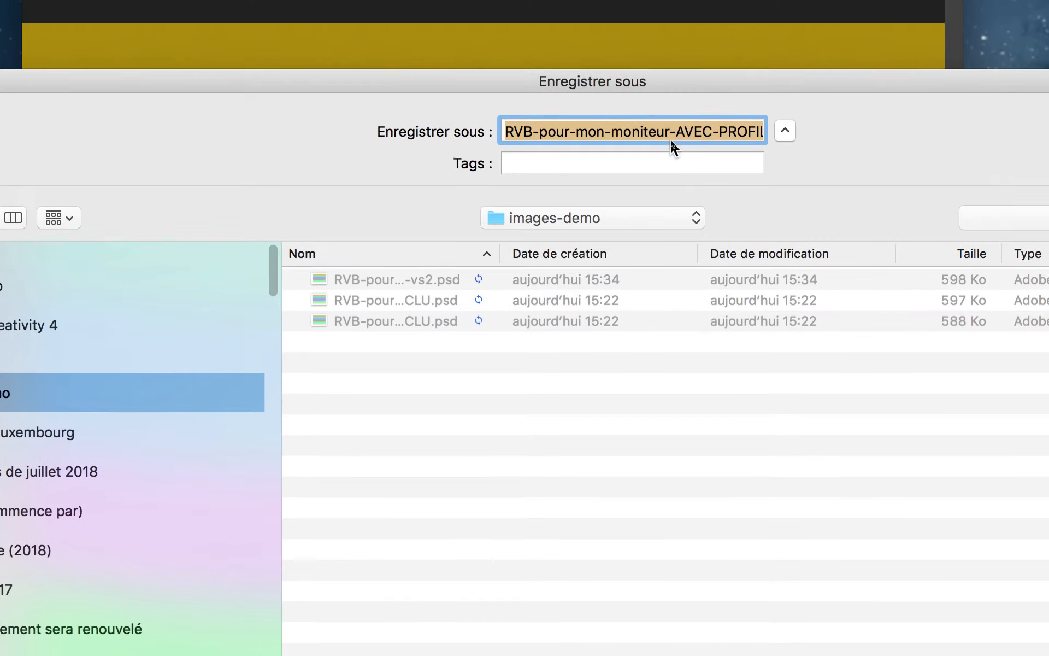
left_click(669, 136)
left_click_drag(671, 137, 633, 139)
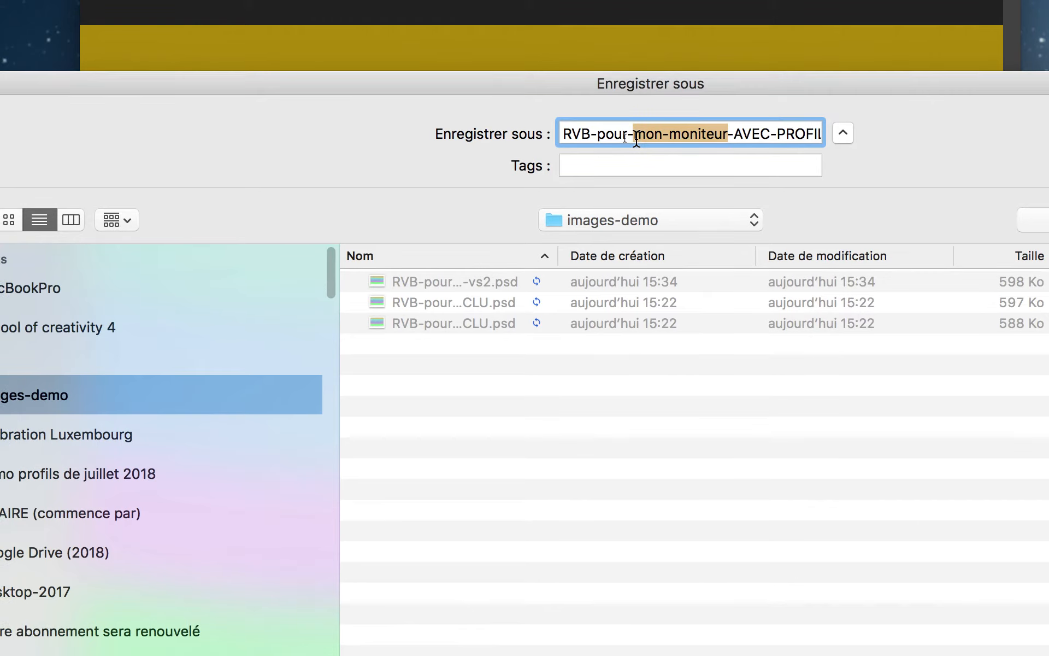
type("A")
type("obe-RGB")
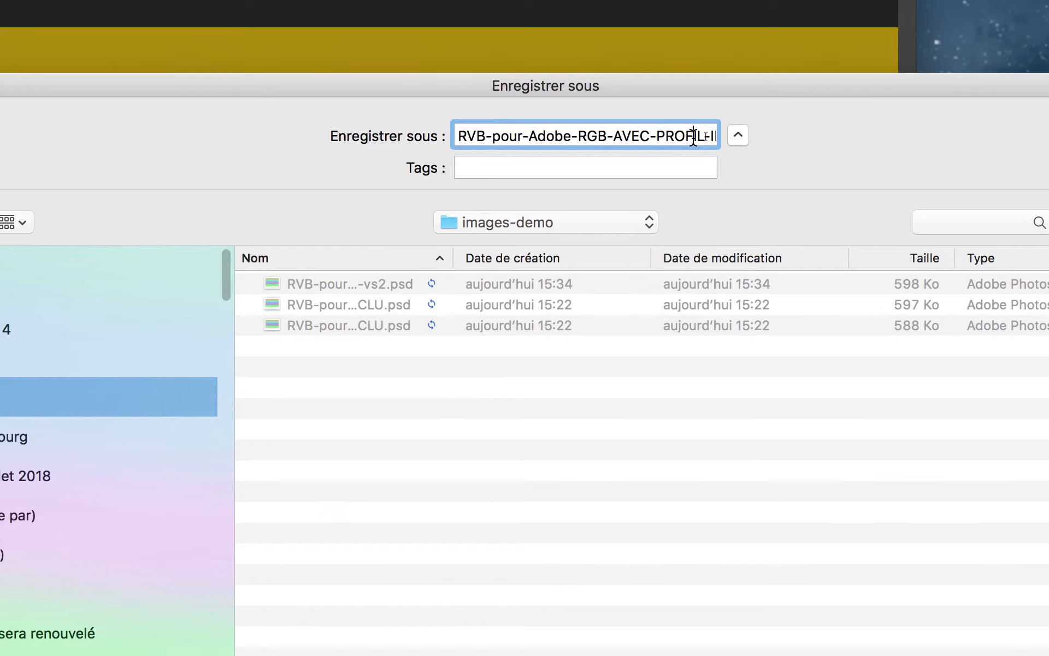
key("alt+Right")
key("alt+Right")
key("alt+Right")
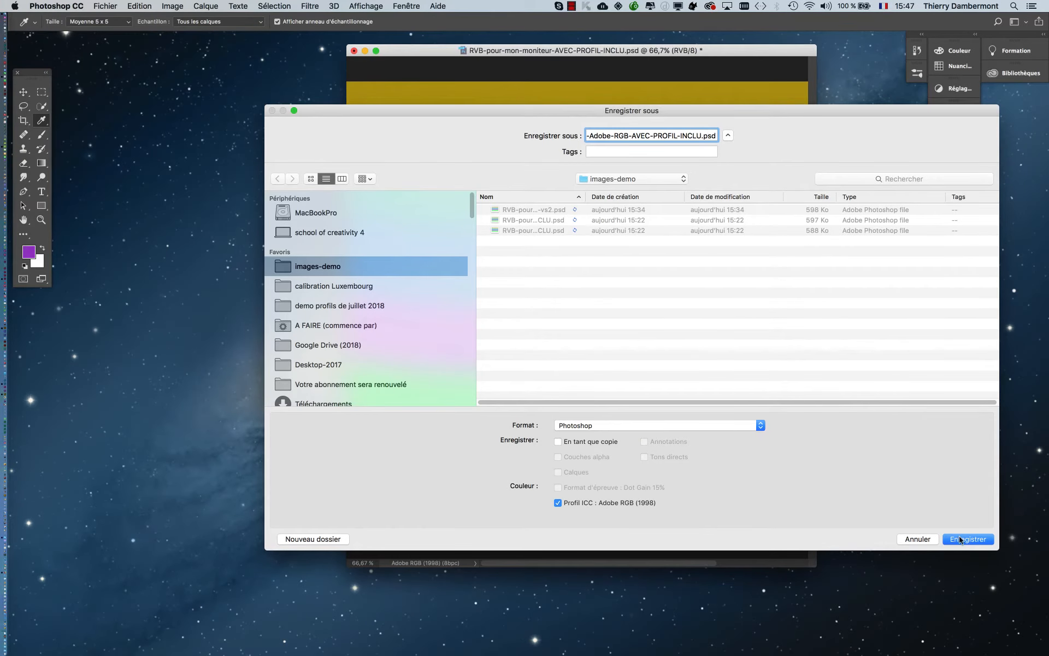
left_click(965, 540)
left_click(354, 51)
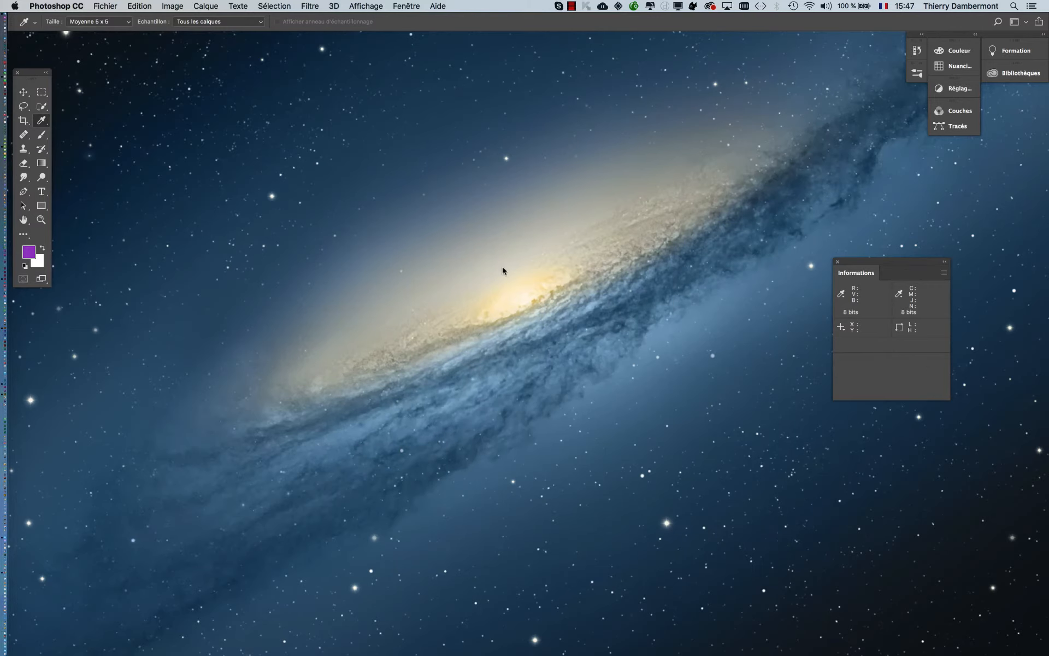
Switch to Finder, move RVB-pour-Adobe-RGB-AVEC-PROFIL-INCLU.psd below the SANS-PROFIL file in images-demo, and open it in Photoshop.
key("super+Tab")
key("super+Tab")
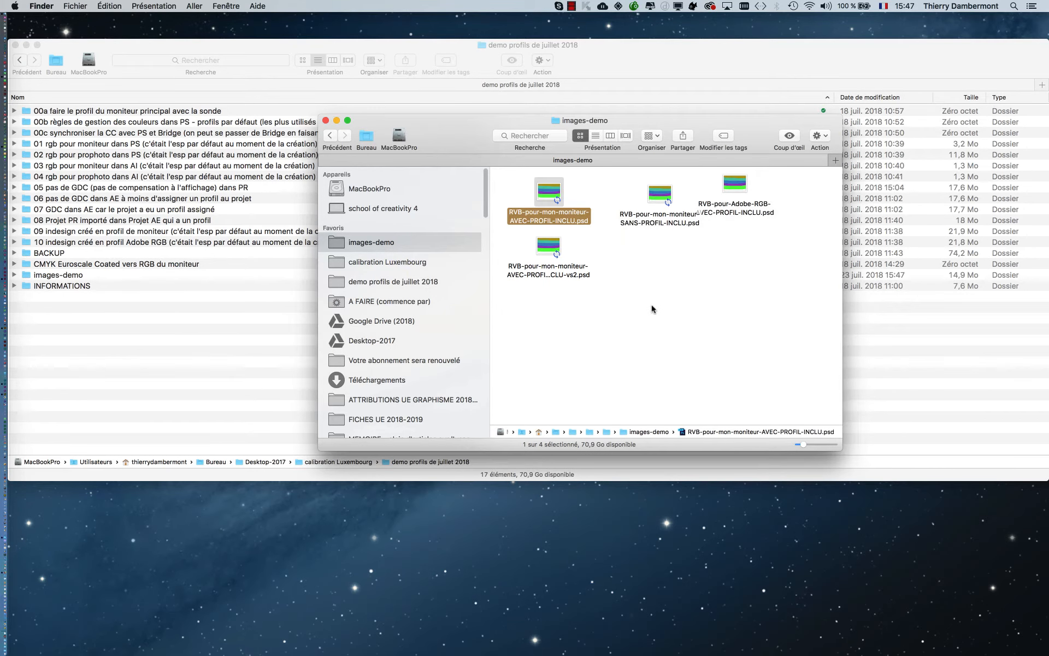
left_click(652, 309)
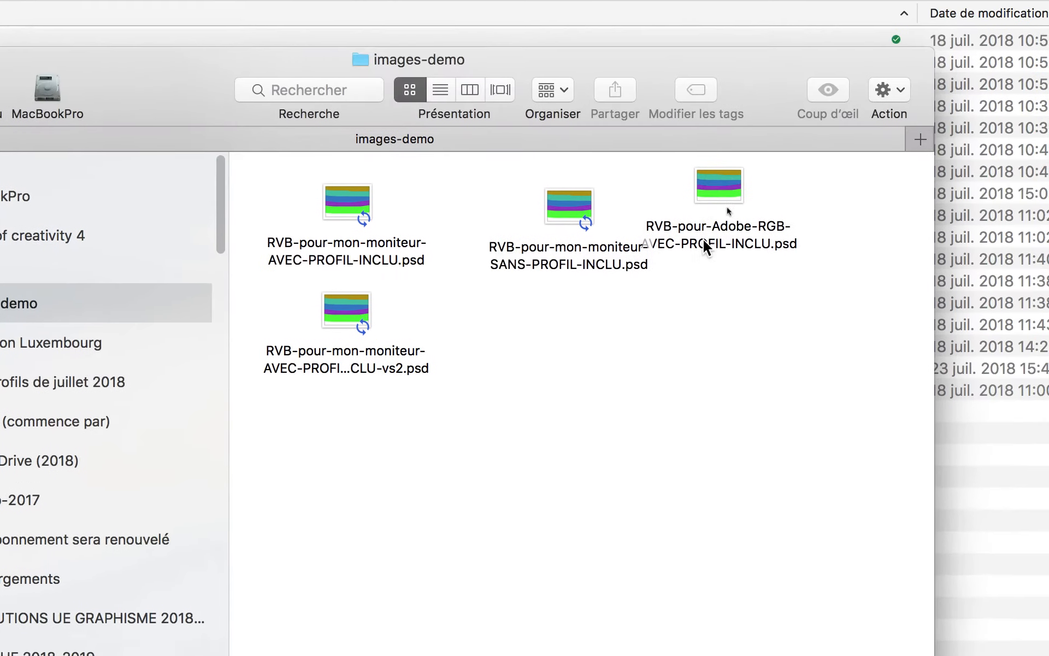
left_click_drag(705, 247, 666, 285)
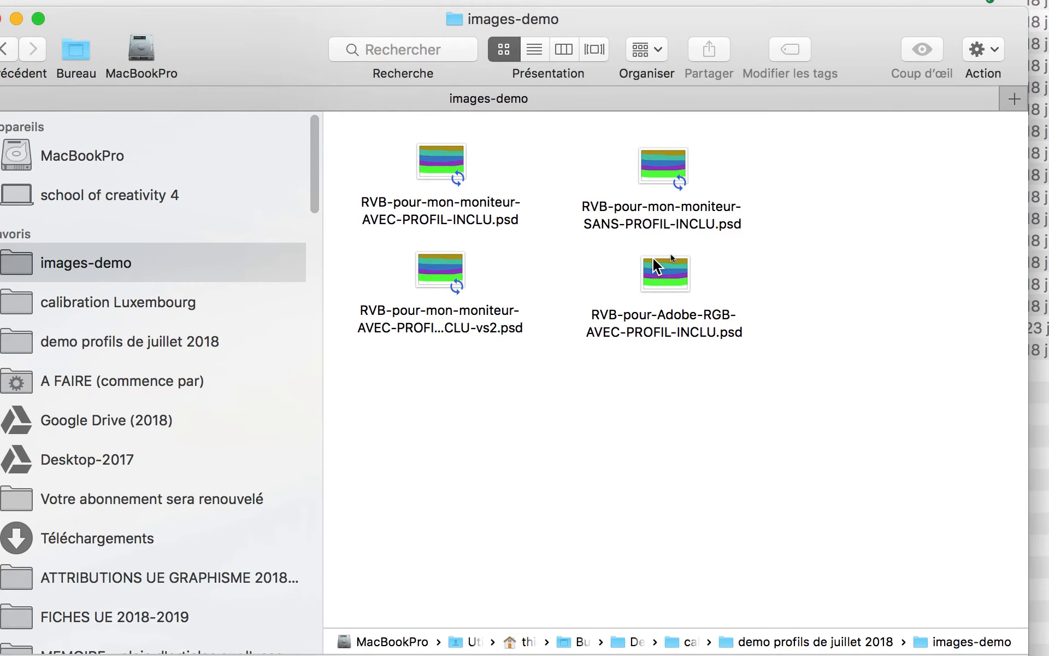
left_click(656, 267)
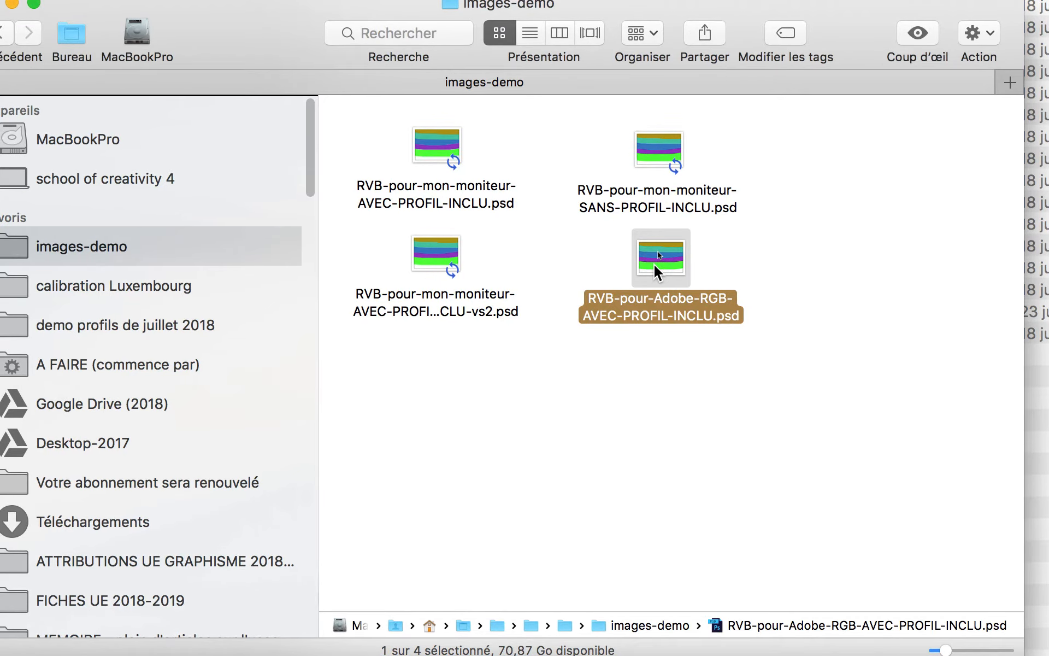
double_click(653, 263)
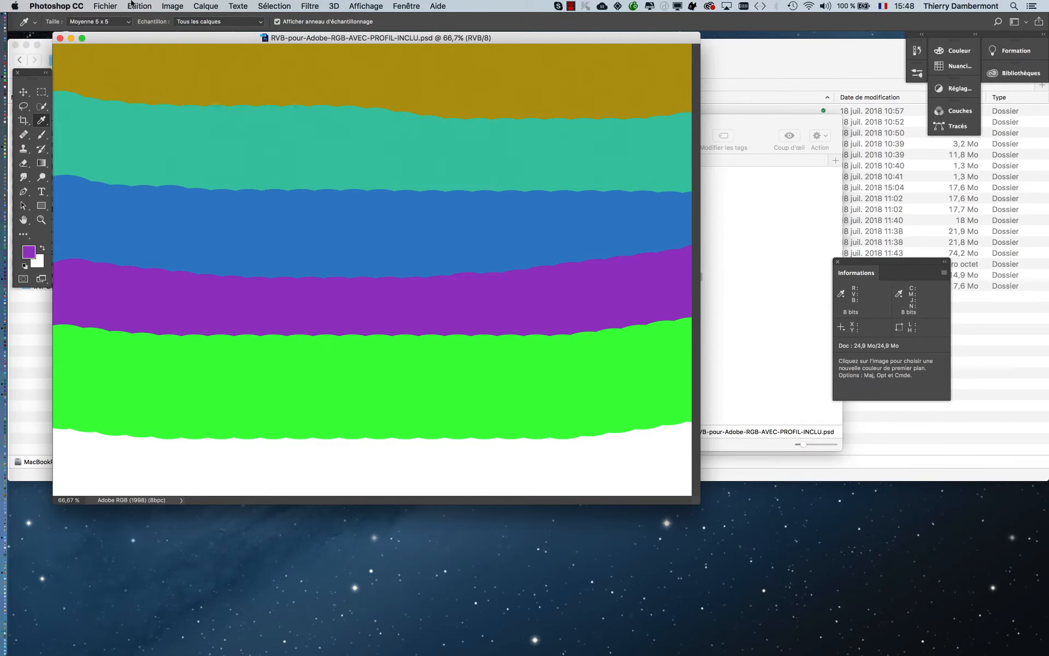
Check the RGB working space and the conversion options in the Color Settings, and cancel without changes.
left_click(140, 6)
left_click(181, 379)
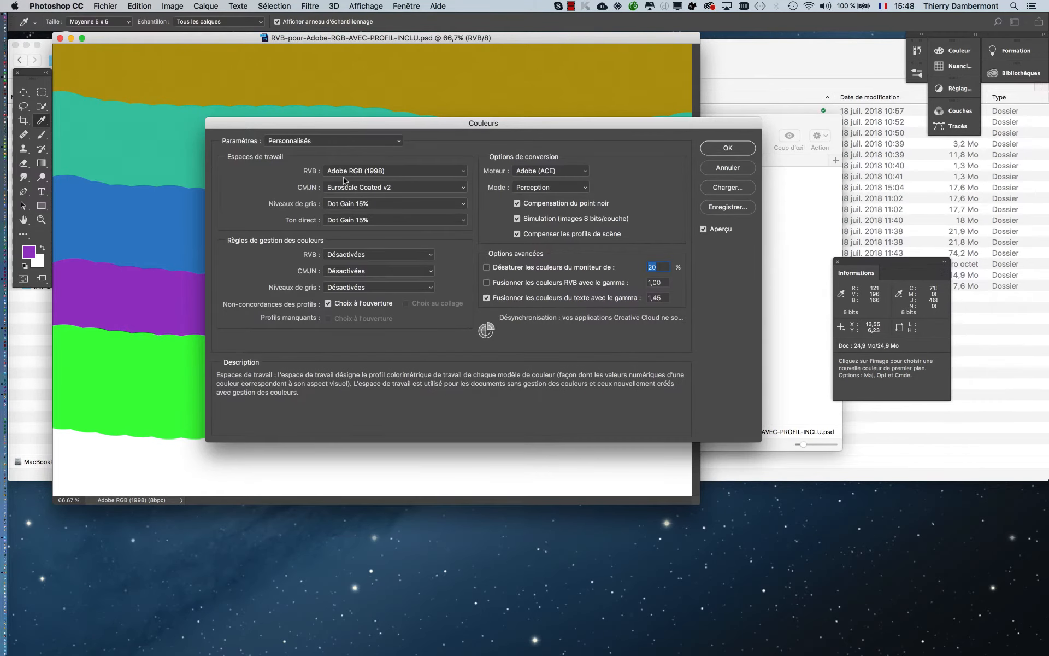
key("alt")
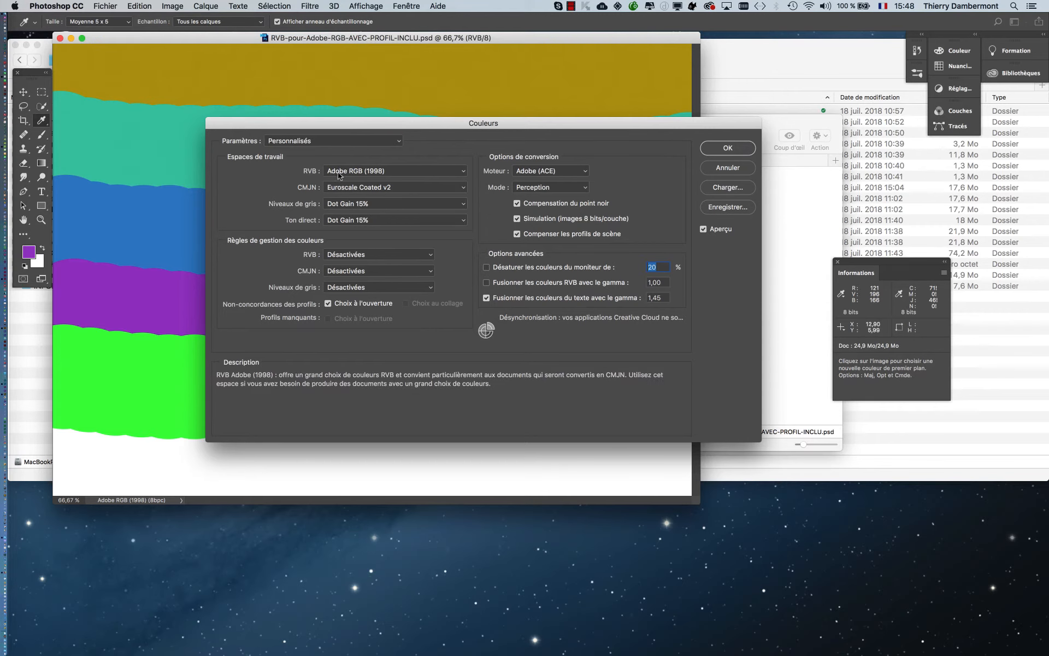
mouse_move(307, 176)
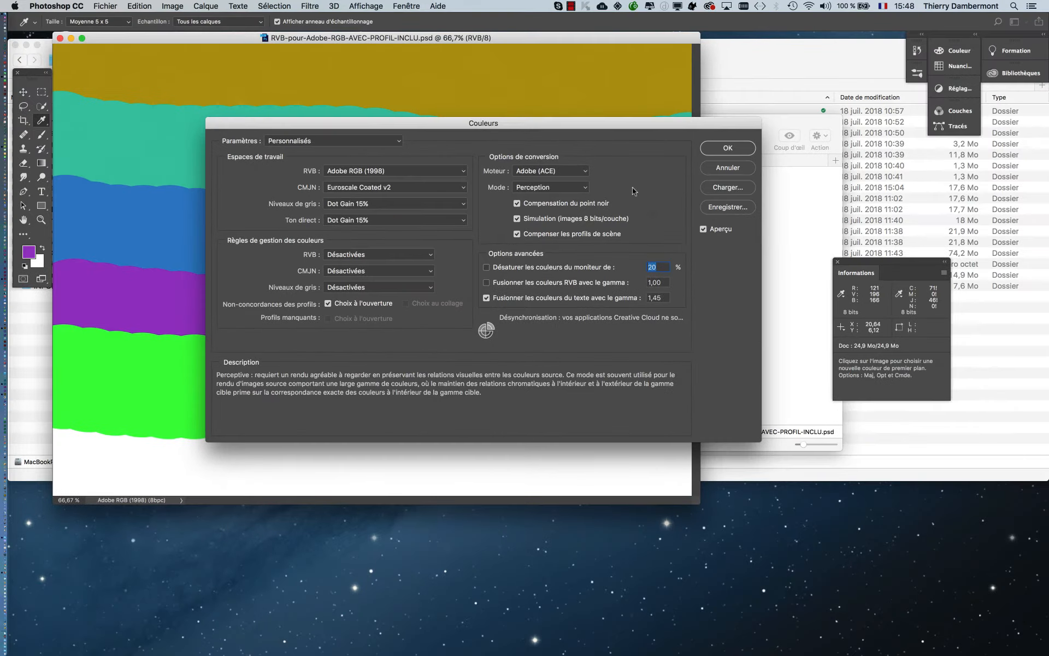
key("Escape")
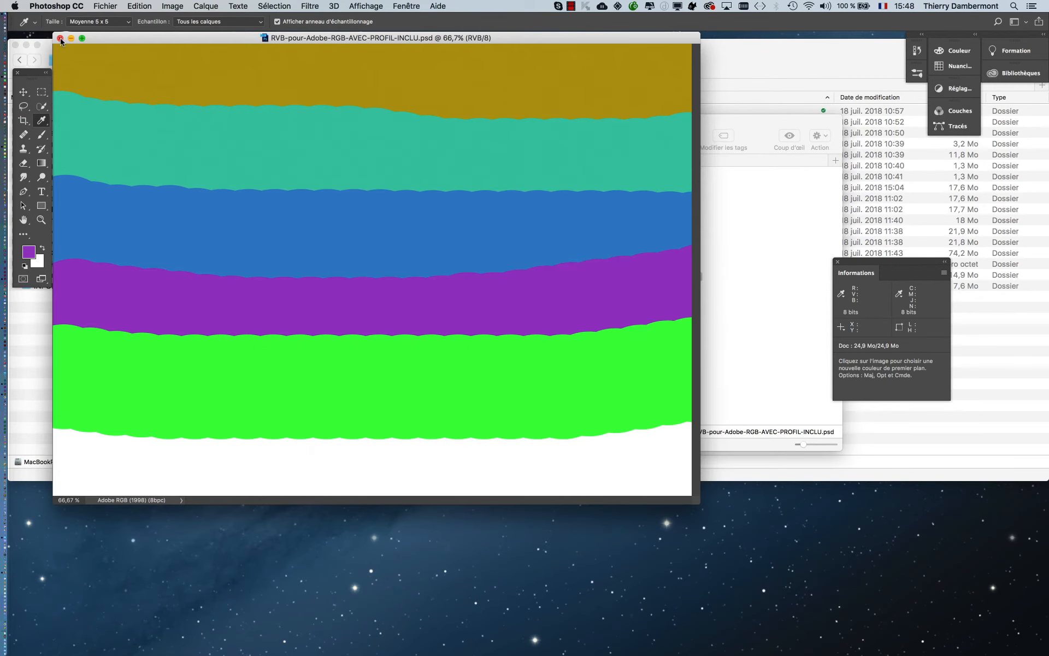
Close the image and set the RGB working space to the monitor profile, RVB Moniteur - 2018_07_17_CANDELA_NATIF_LCD couleur_D65.icc.
left_click(61, 38)
left_click(141, 6)
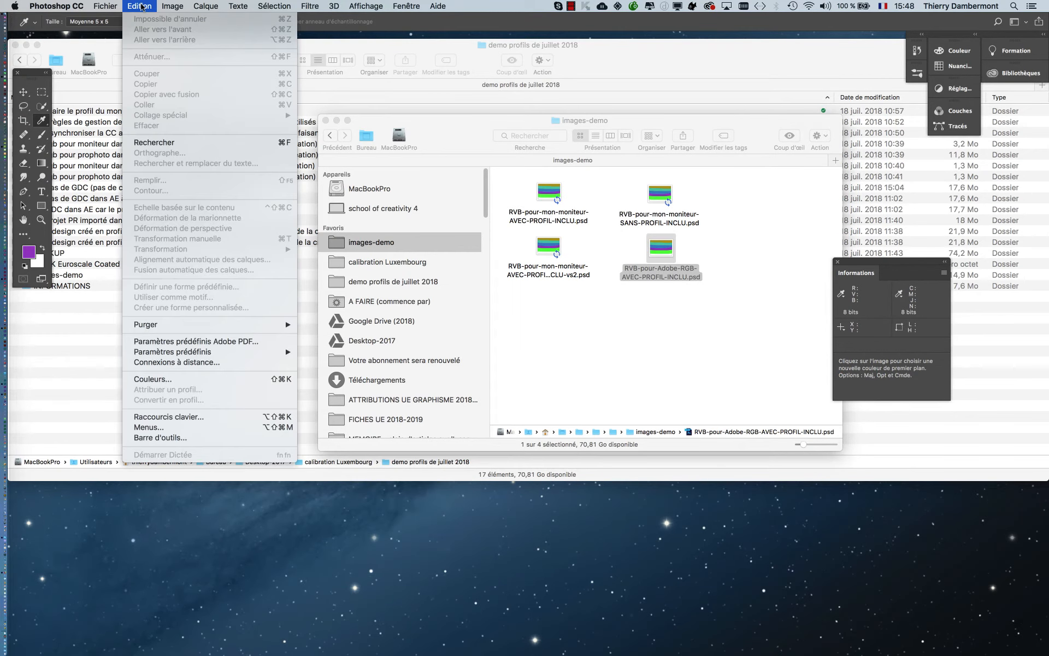
left_click(180, 379)
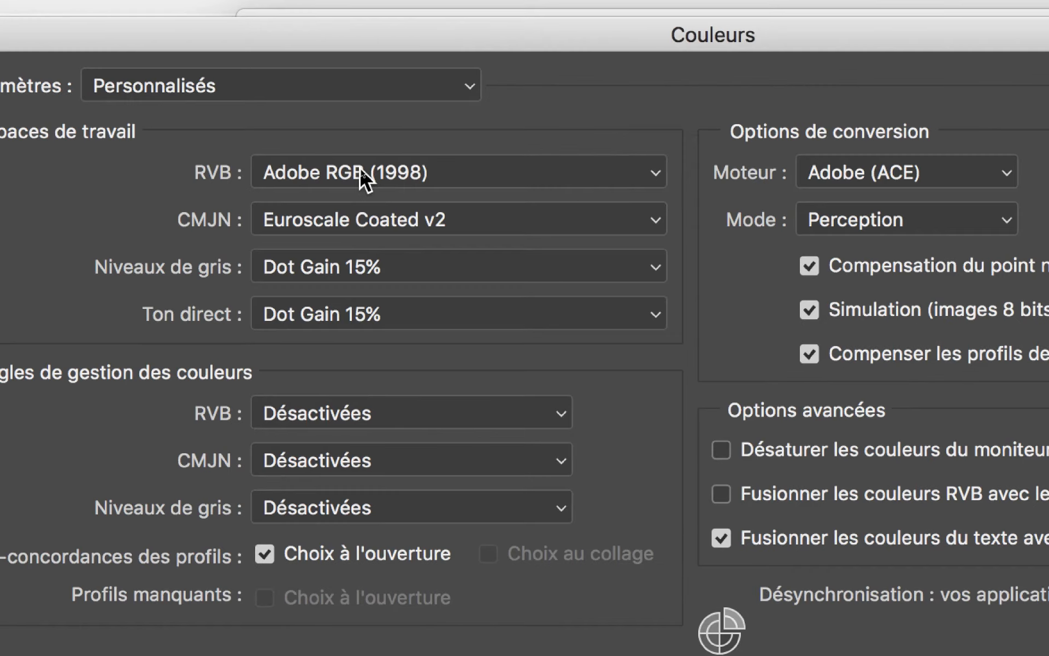
left_click(361, 174)
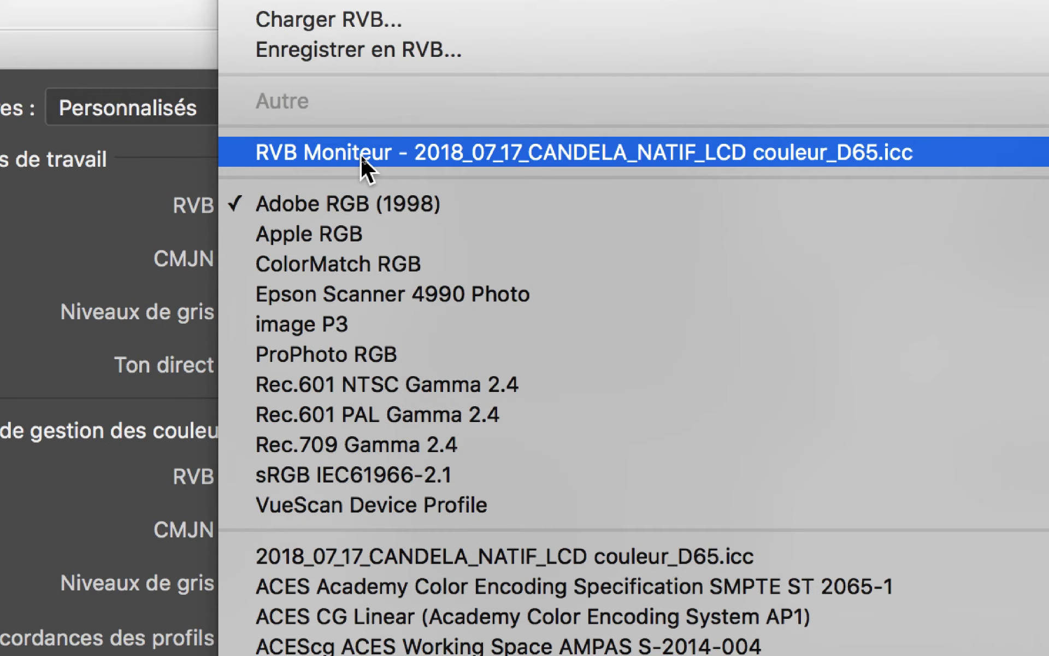
left_click(361, 155)
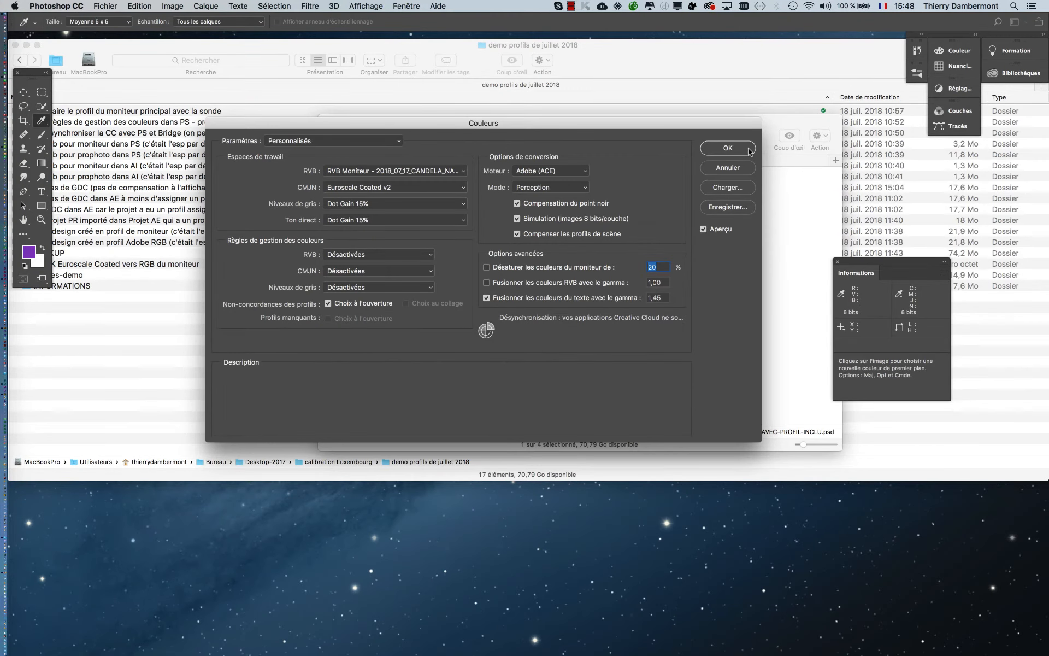
left_click(728, 148)
Open RVB-pour-Adobe-RGB-AVEC-PROFIL-INCLU.psd from images-demo, preferring its embedded profile over the working space.
left_click(667, 266)
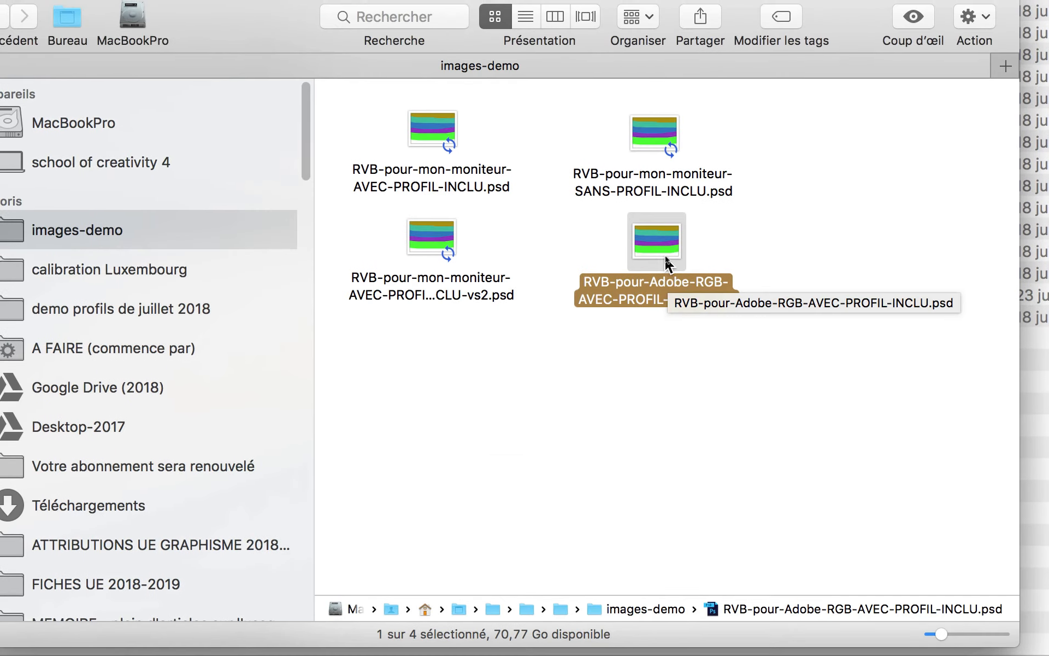
double_click(665, 252)
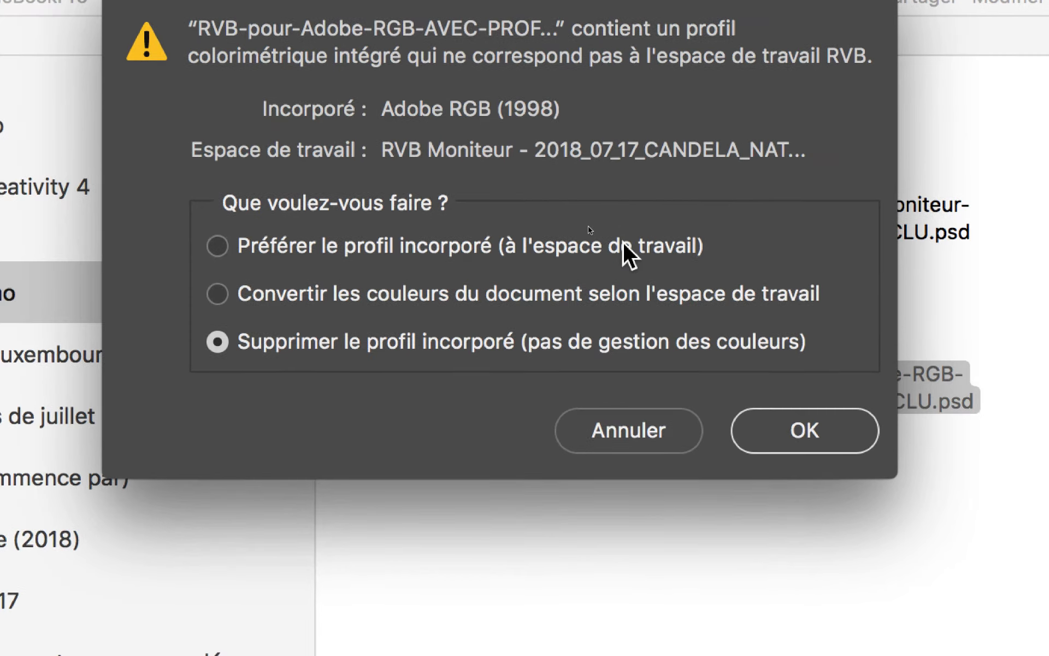
left_click(623, 245)
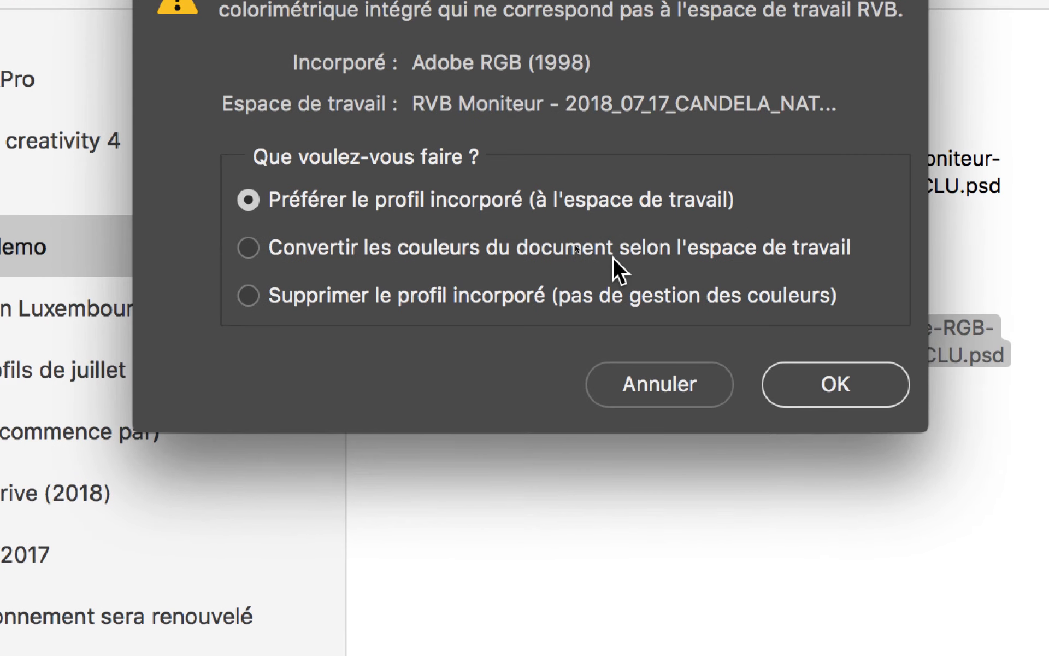
left_click(586, 294)
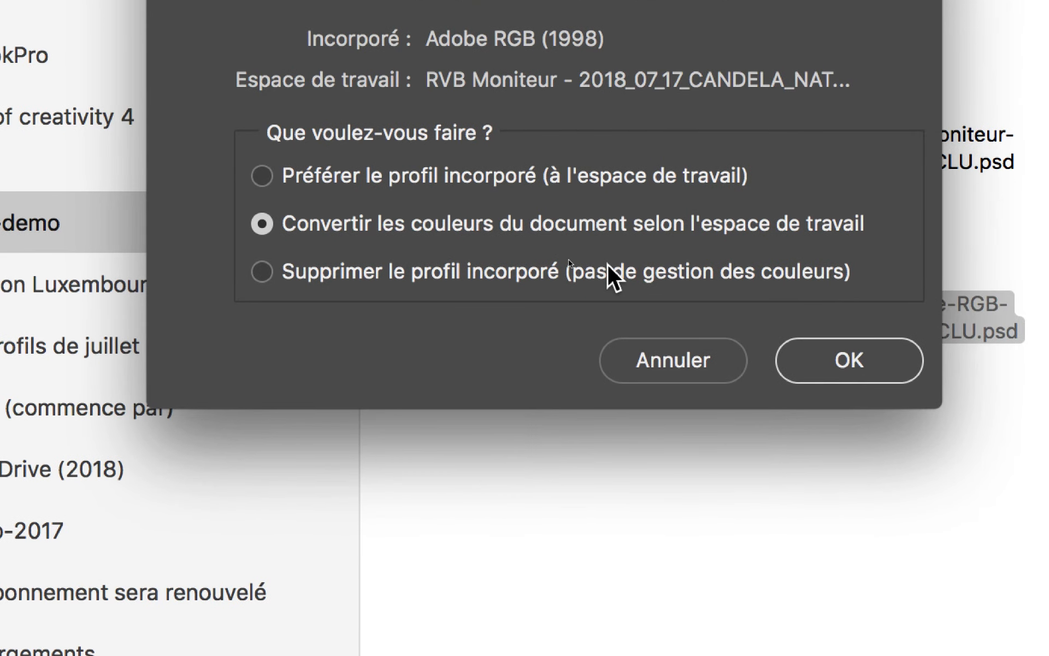
left_click(593, 305)
left_click(609, 166)
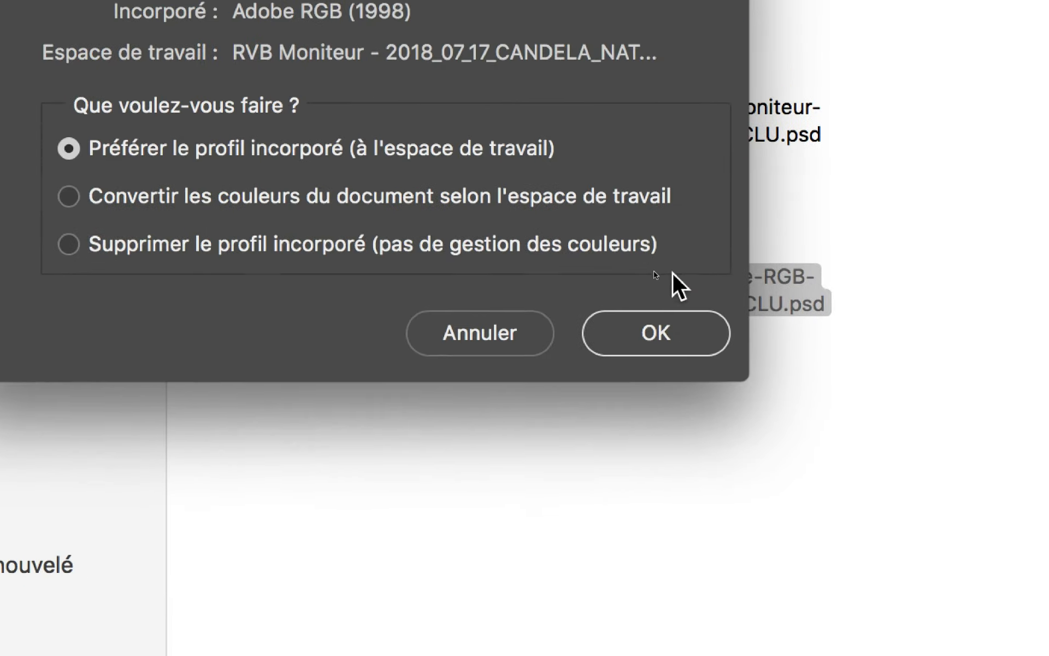
left_click(810, 425)
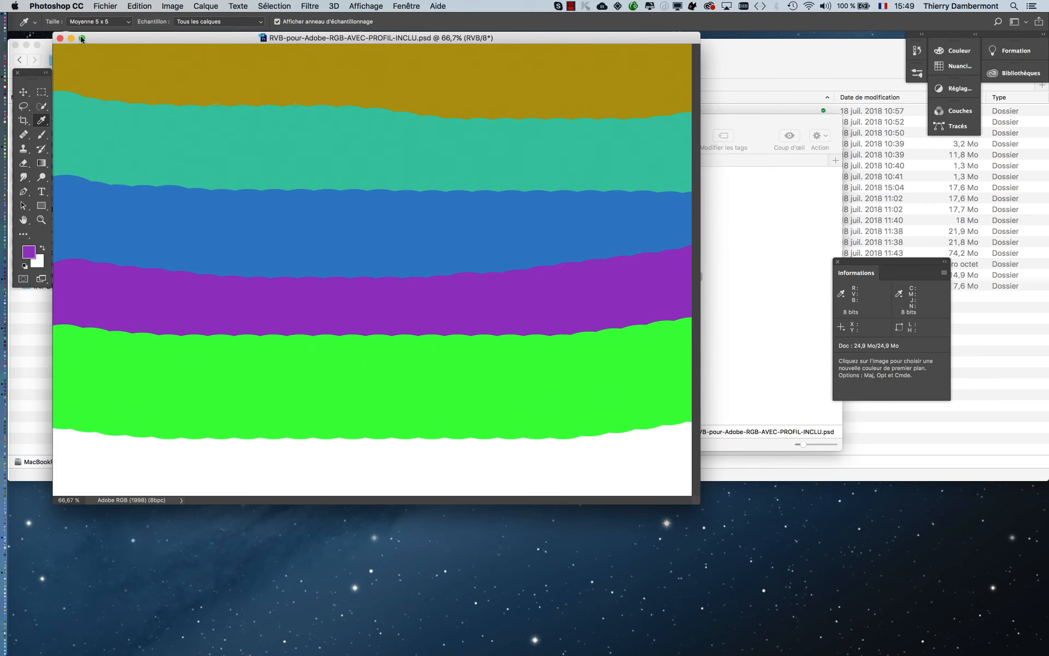
Close the Adobe RGB image and bring up the Color Settings for review.
left_click(59, 38)
left_click(131, 6)
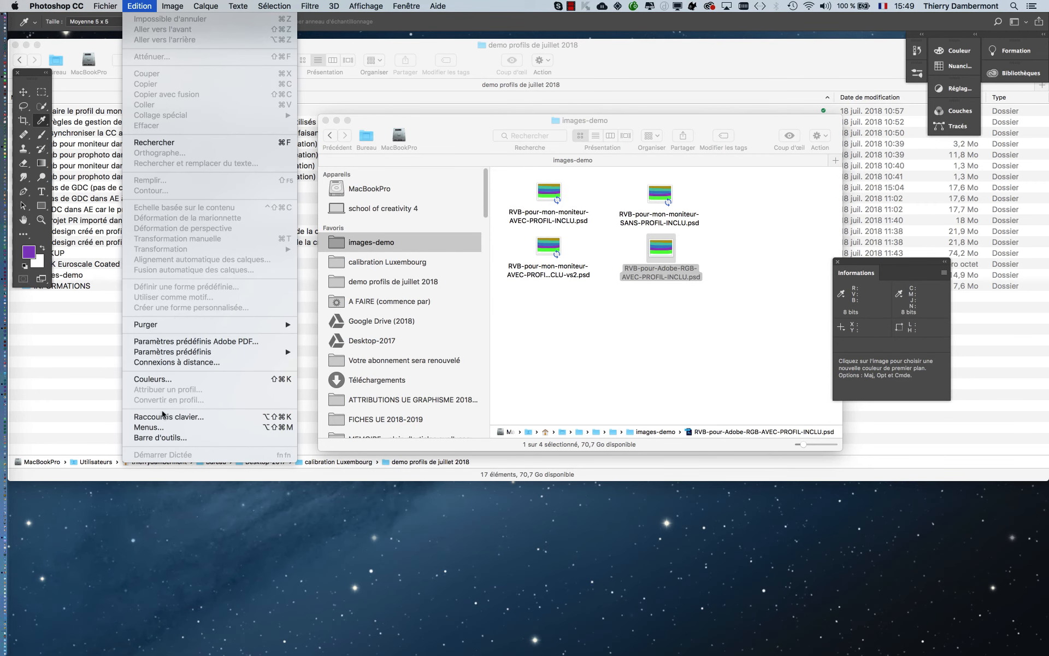
left_click(163, 381)
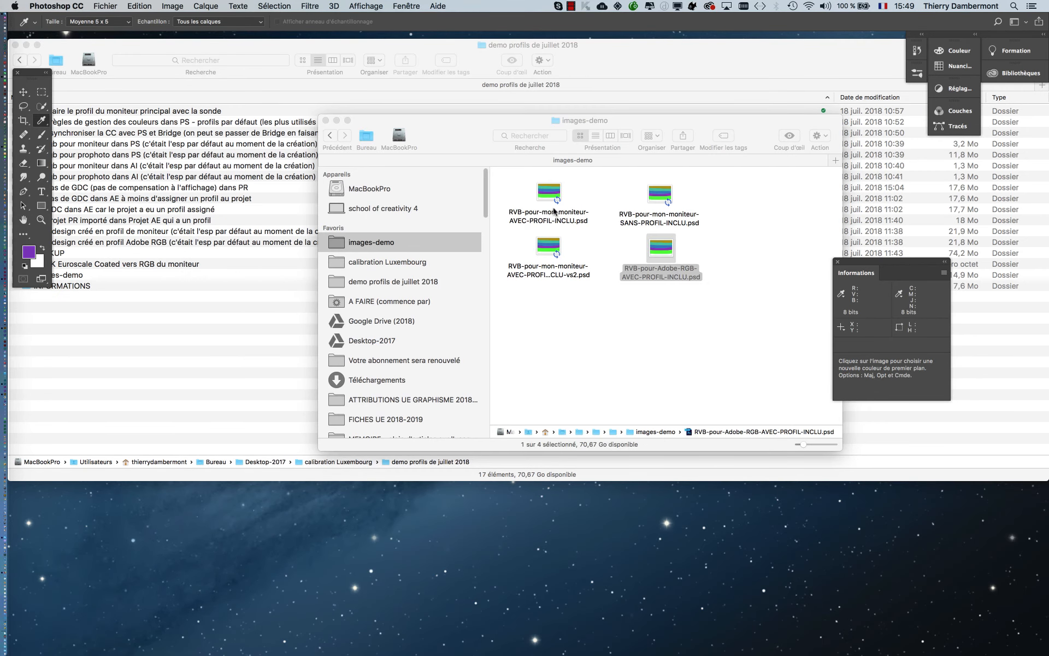
Open RVB-pour-mon-moniteur-AVEC-PROFIL-INCLU.psd from images-demo and move its window slightly towards the middle of the workspace.
left_click(551, 200)
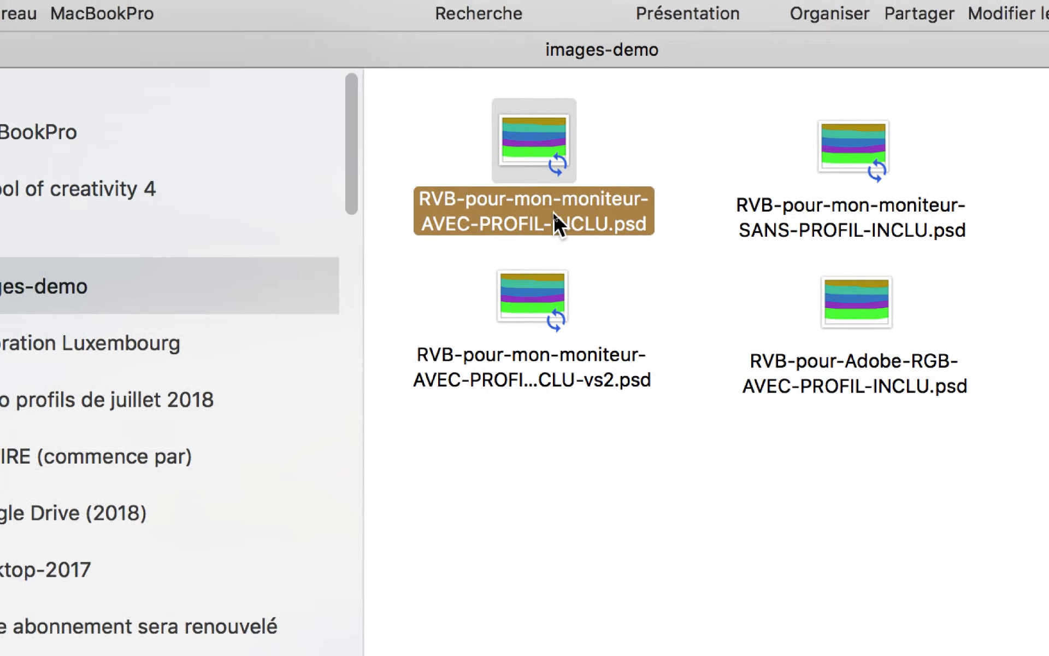
key("space")
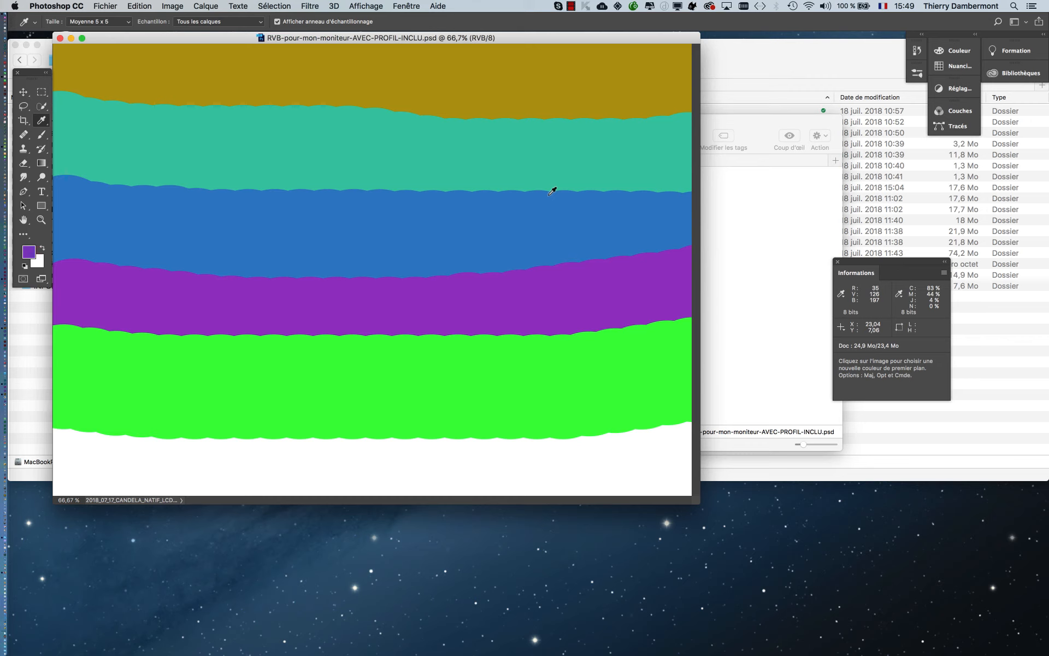
left_click_drag(379, 41, 427, 59)
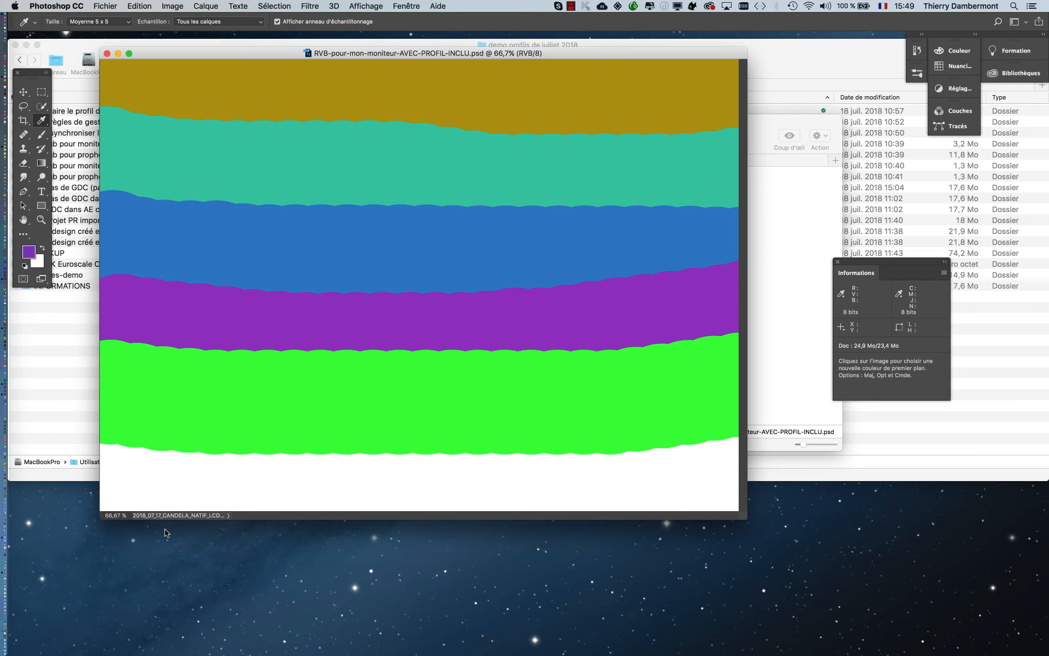